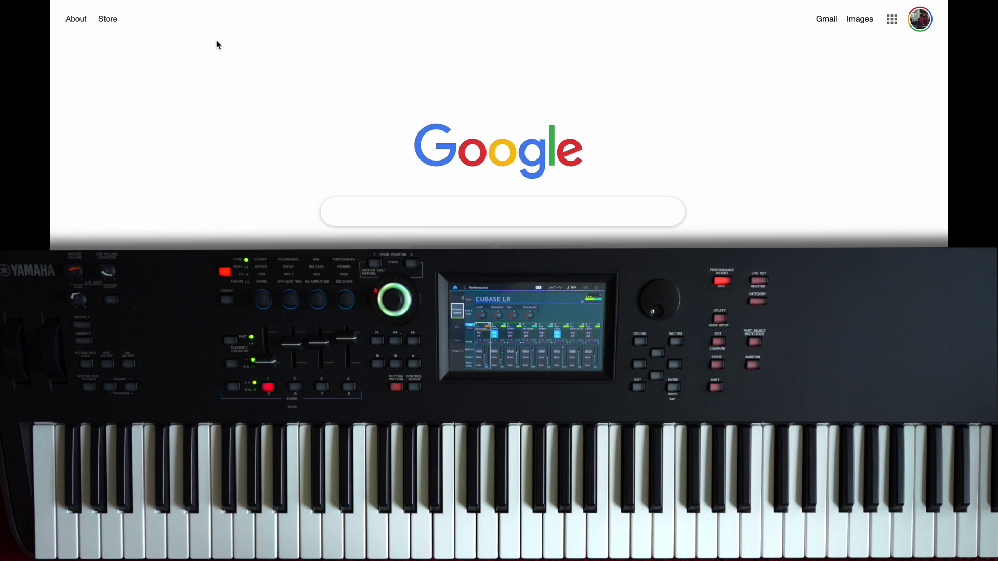
Search Google for 'modx driver' and open Yamaha's MODX Downloads result
{"action": "type", "text": "modx"}
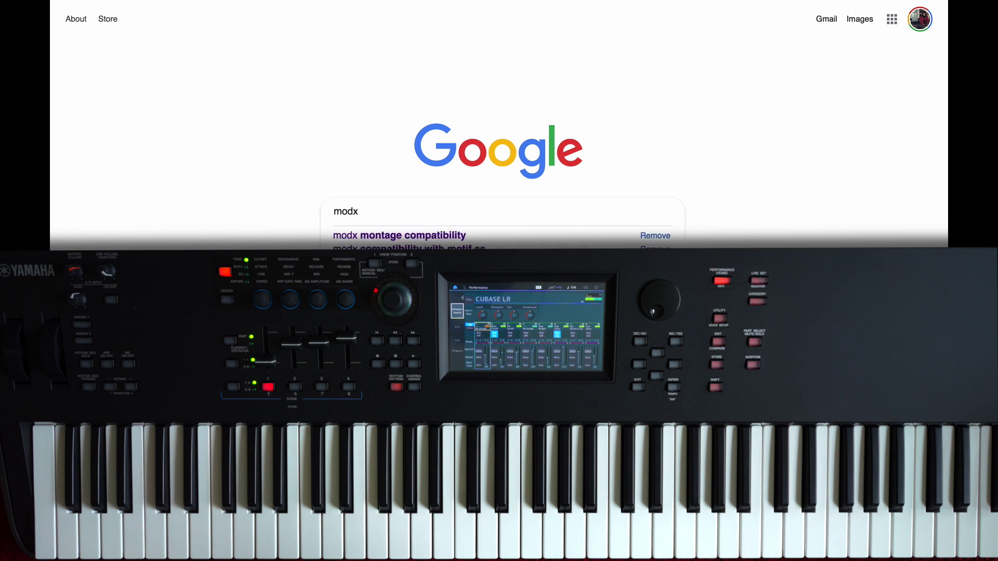
{"action": "type", "text": " driver"}
{"action": "key", "text": "Return"}
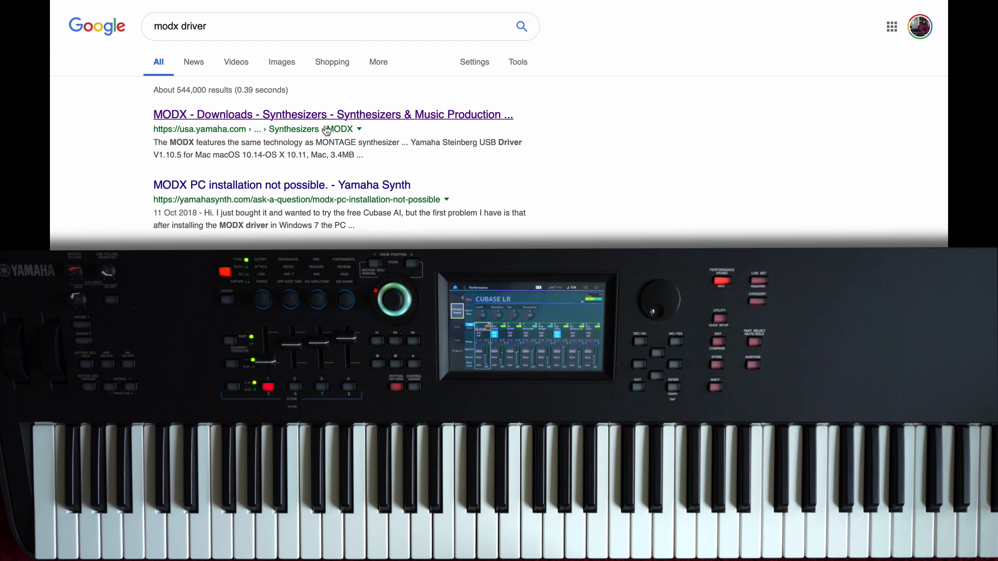
{"action": "left_click", "coordinate": [326, 131]}
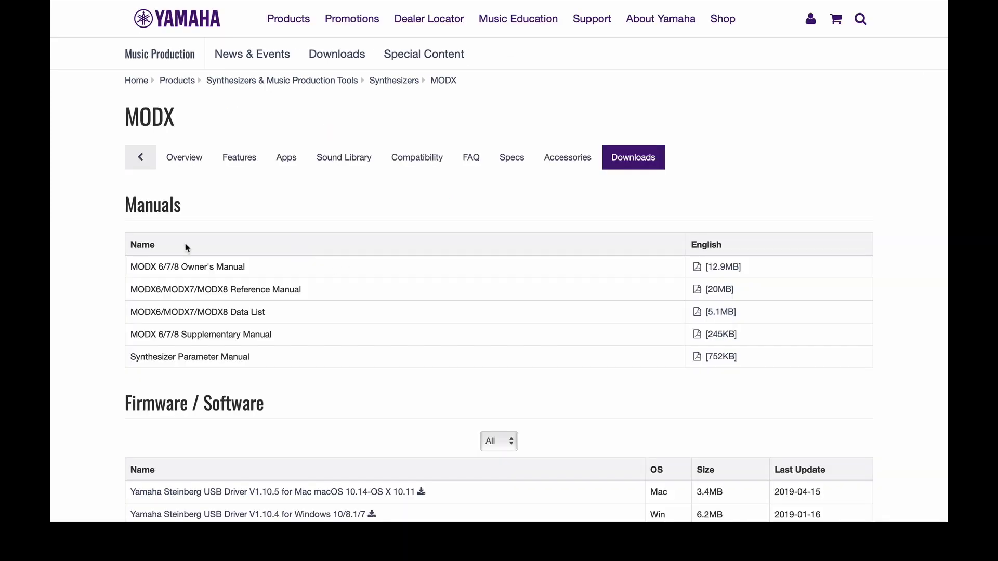
Scroll the MODX Downloads page down to the Firmware/Software table with the USB drivers
{"action": "scroll", "coordinate": [111, 200], "scroll_direction": "down", "scroll_amount": 6}
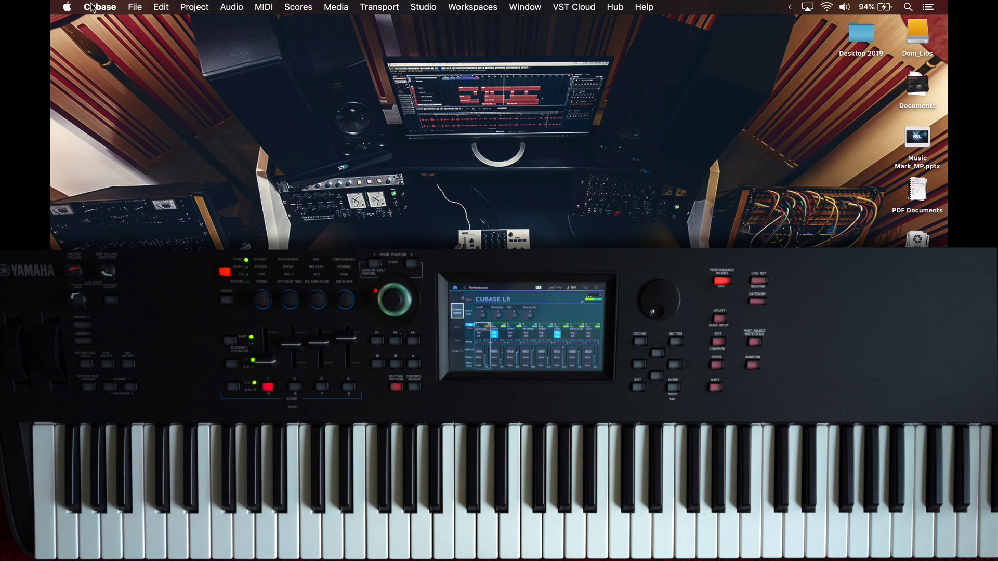
Bring up Studio Setup from the Studio menu, showing the MODX device's ports
{"action": "left_click", "coordinate": [422, 8]}
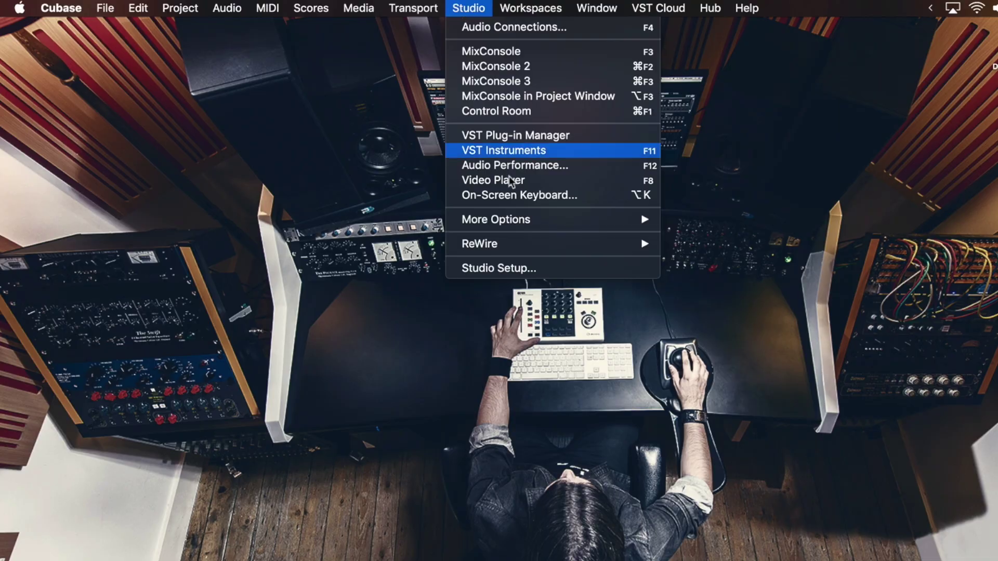
{"action": "left_click", "coordinate": [521, 268]}
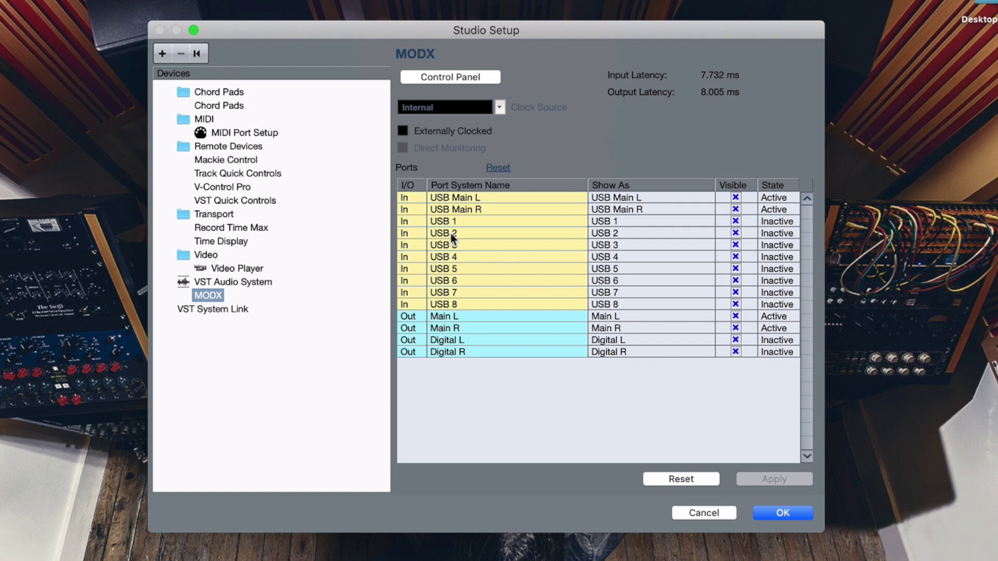
Confirm MODX stays the VST Audio System's ASIO driver, then return to the MODX port list
{"action": "left_click", "coordinate": [235, 284]}
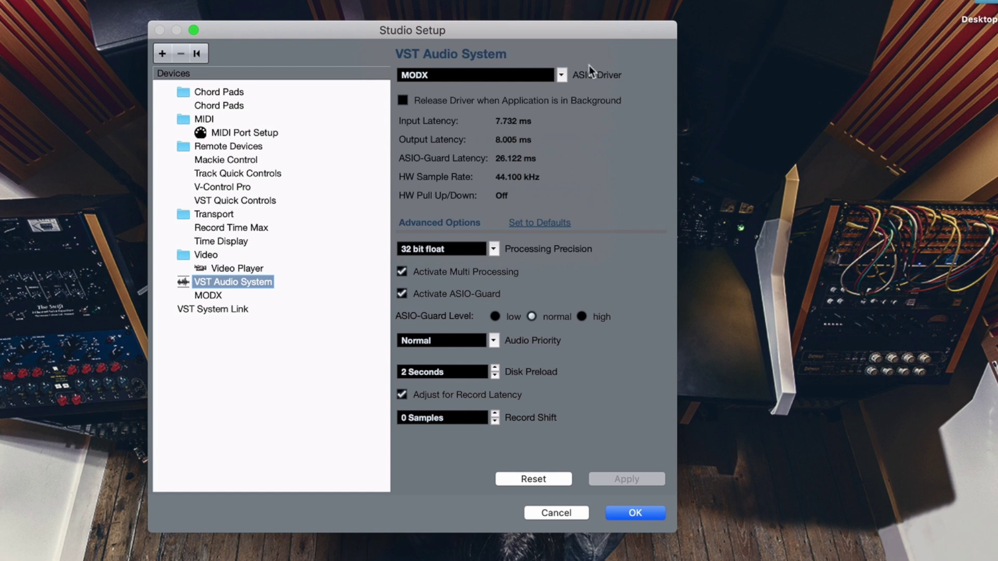
{"action": "left_click", "coordinate": [558, 76]}
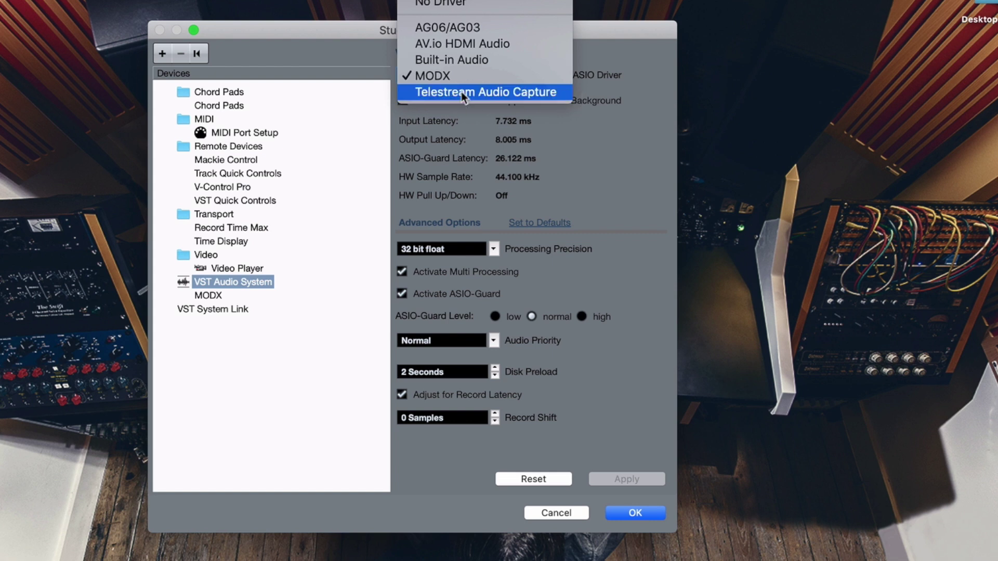
{"action": "left_click", "coordinate": [606, 74]}
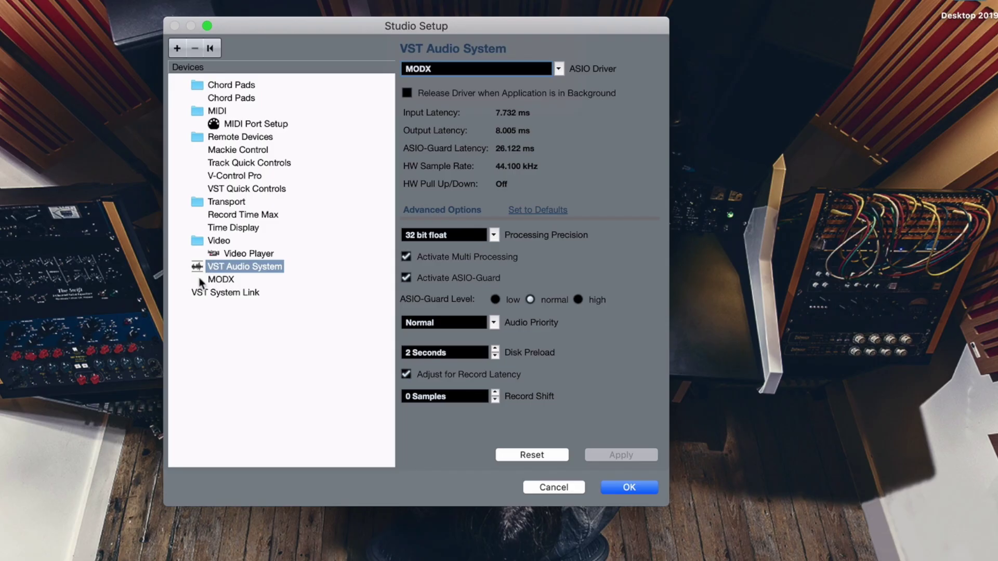
{"action": "left_click", "coordinate": [220, 280]}
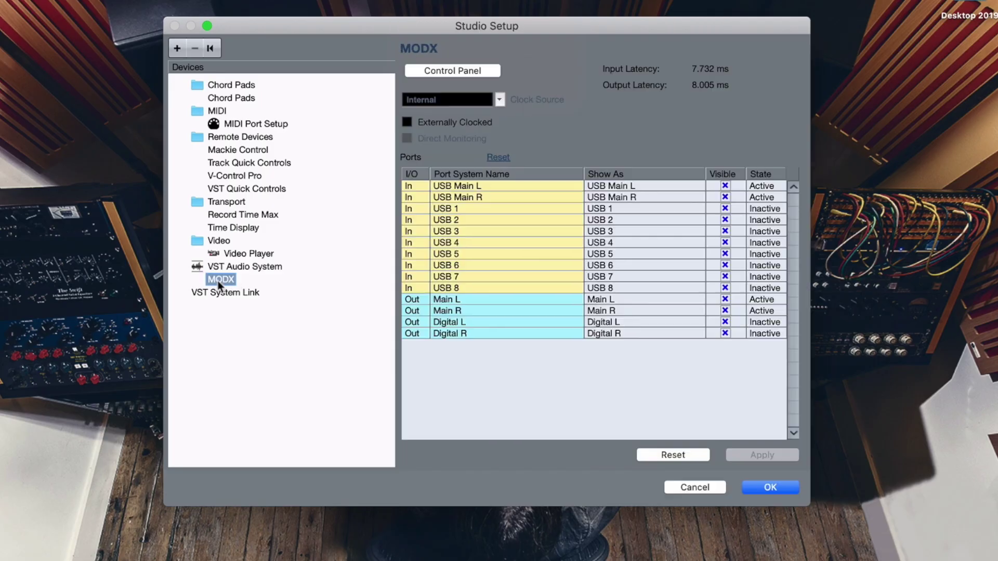
Set the MODX Control Panel buffer size to 128 samples and confirm Studio Setup with OK
{"action": "left_click", "coordinate": [457, 72]}
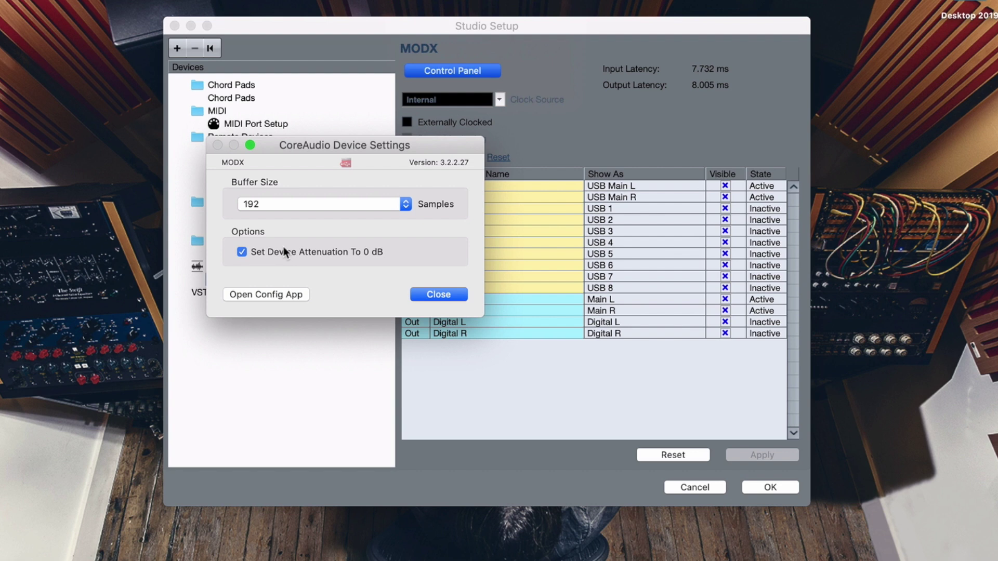
{"action": "left_click", "coordinate": [320, 203]}
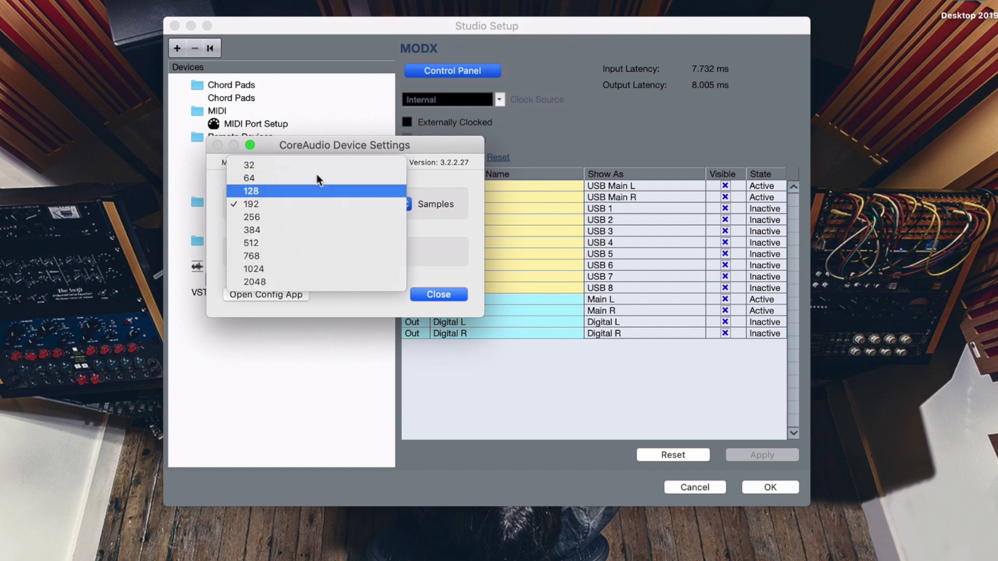
{"action": "left_click", "coordinate": [472, 262]}
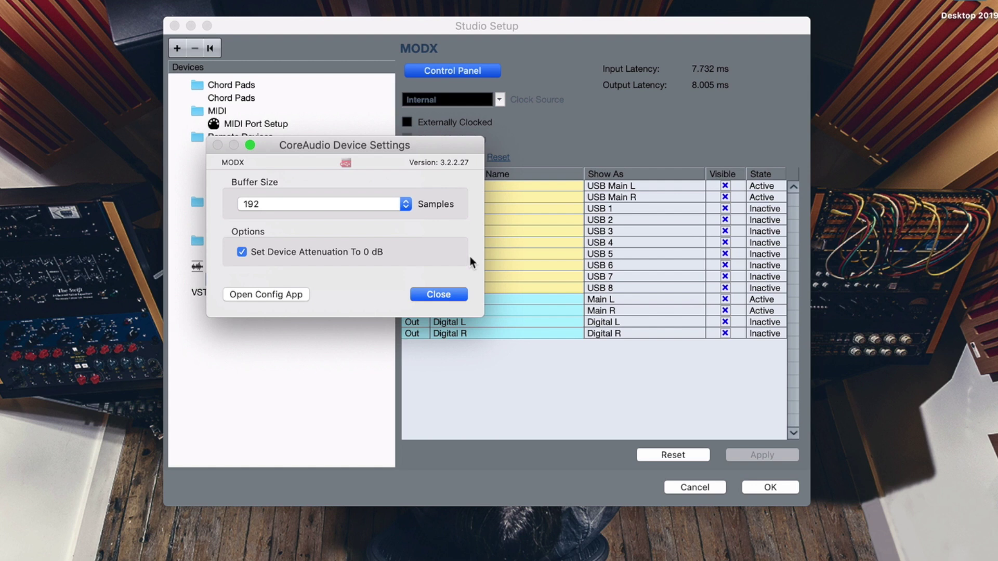
{"action": "left_click", "coordinate": [343, 204]}
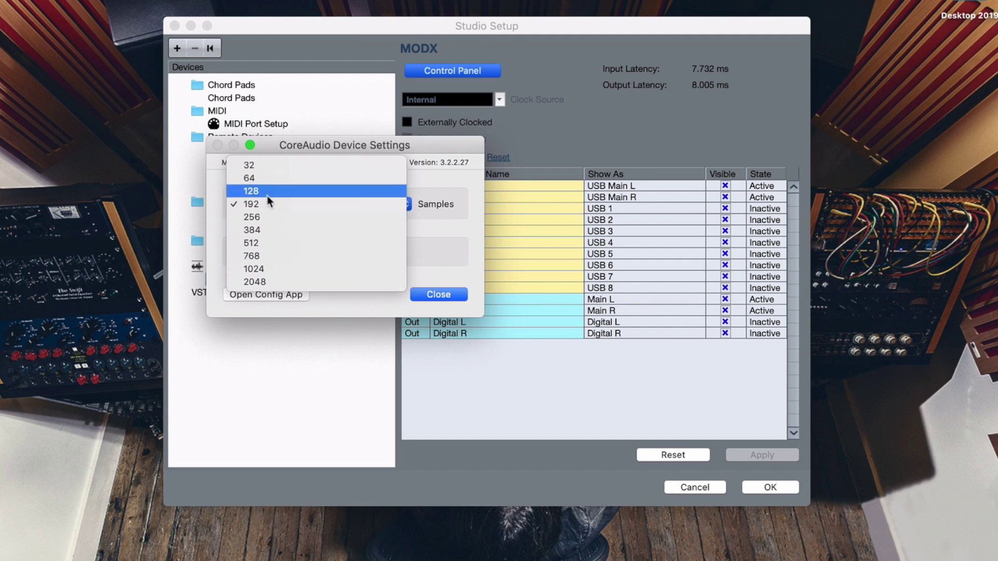
{"action": "left_click", "coordinate": [343, 191]}
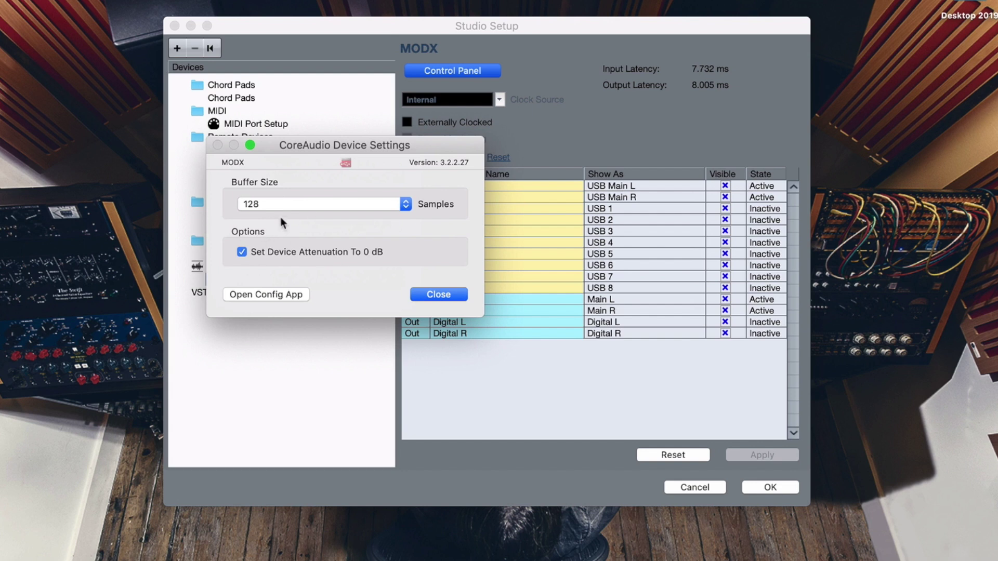
{"action": "left_click", "coordinate": [769, 488]}
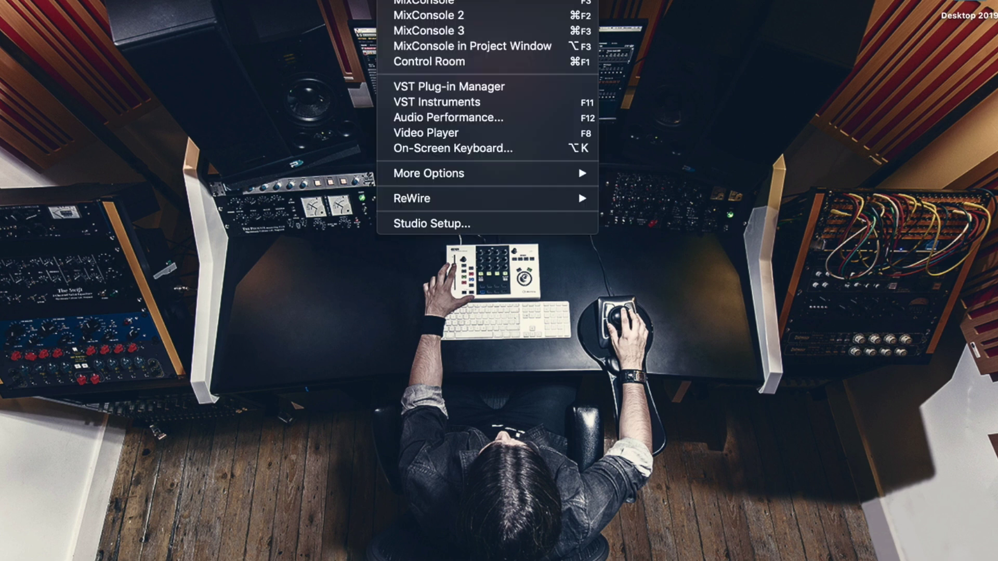
Open Audio Connections with F4, review the Outputs and Control Room buses, and return to Inputs
{"action": "key", "text": "F4"}
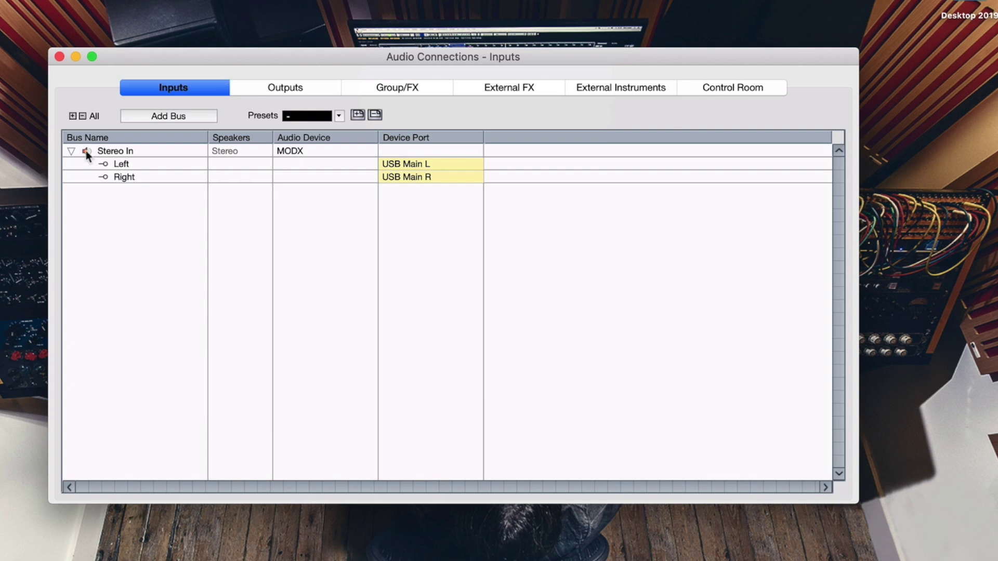
{"action": "left_click", "coordinate": [283, 88]}
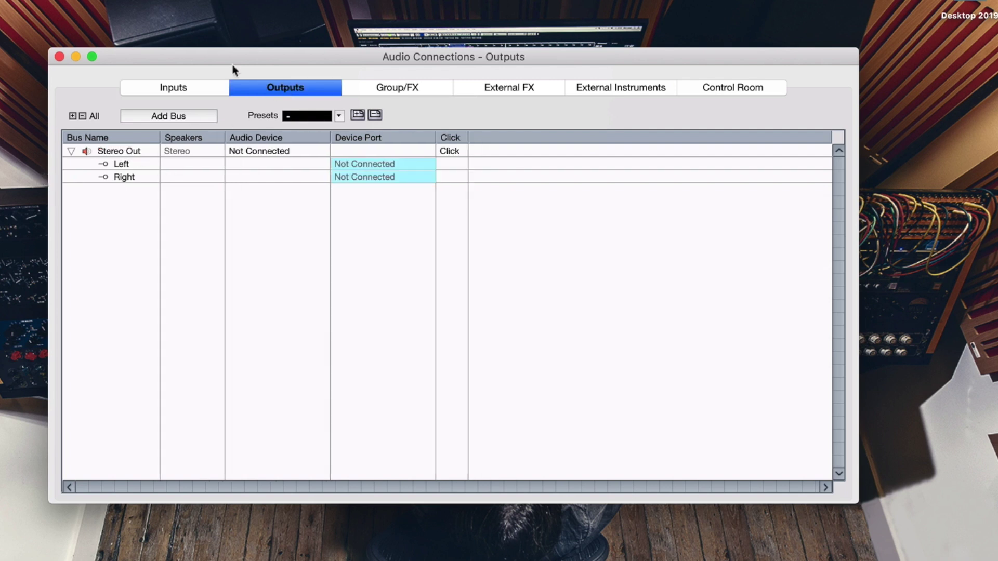
{"action": "left_click", "coordinate": [728, 88]}
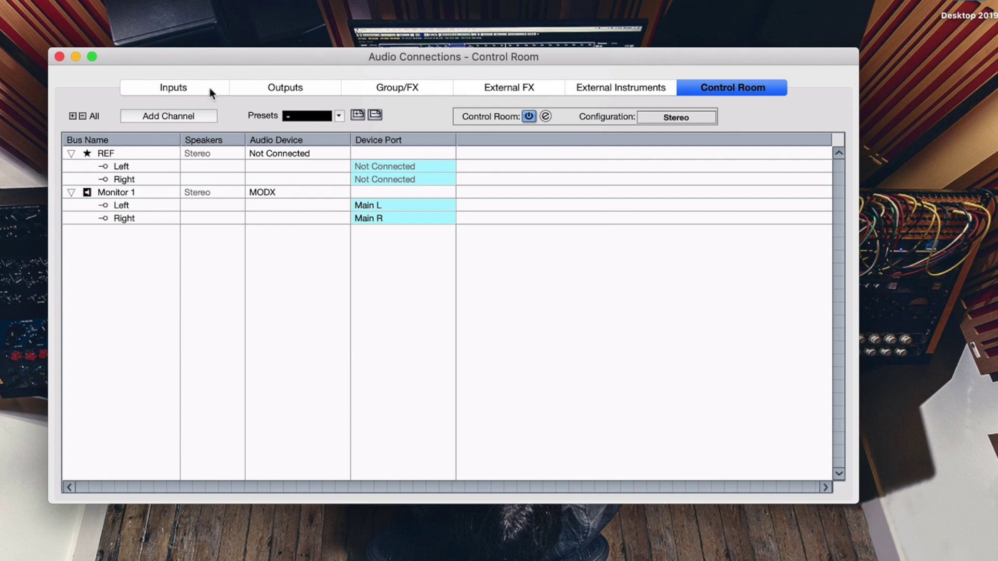
{"action": "left_click", "coordinate": [161, 92]}
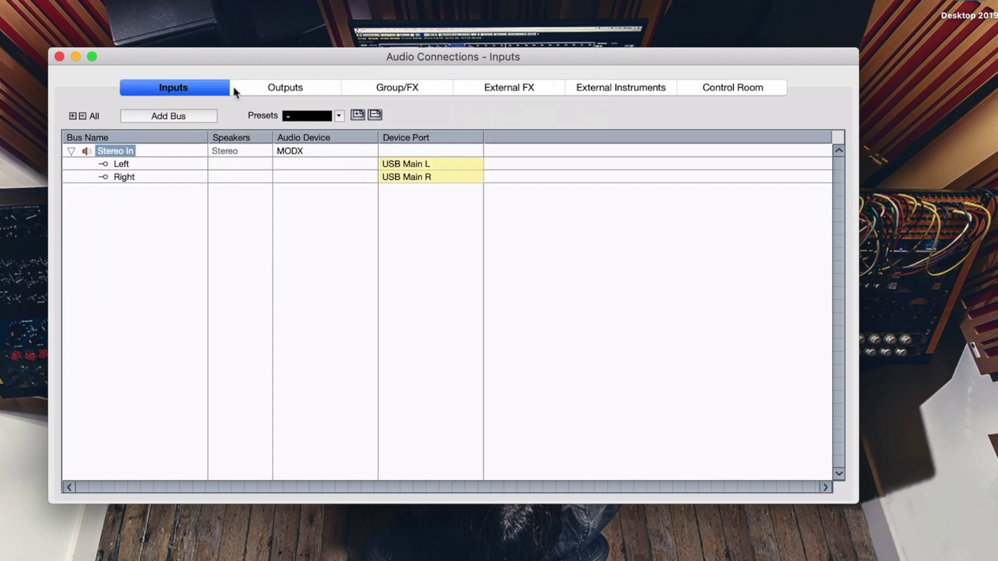
Check the left input's port, then add five new stereo input buses
{"action": "left_click", "coordinate": [410, 164]}
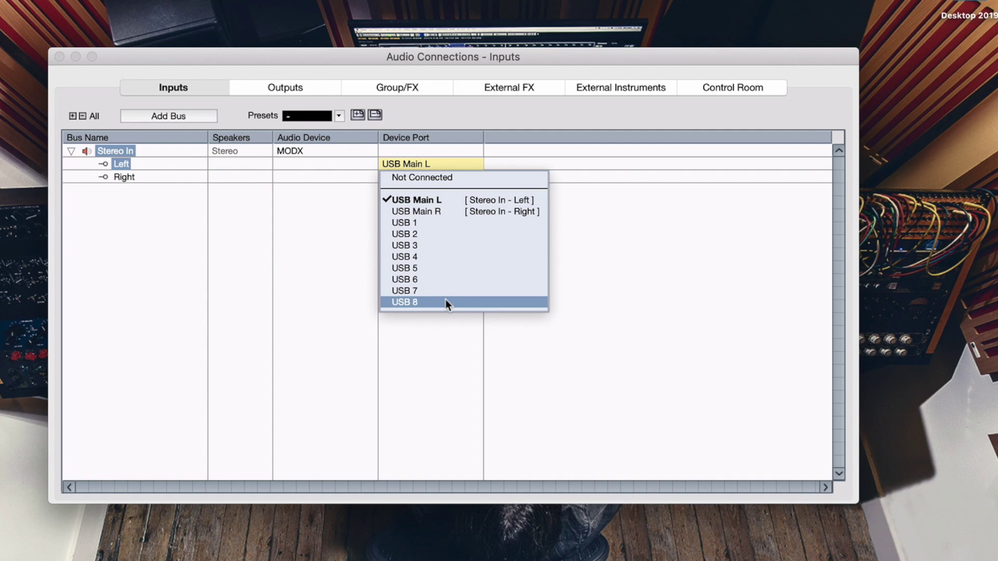
{"action": "left_click", "coordinate": [254, 288]}
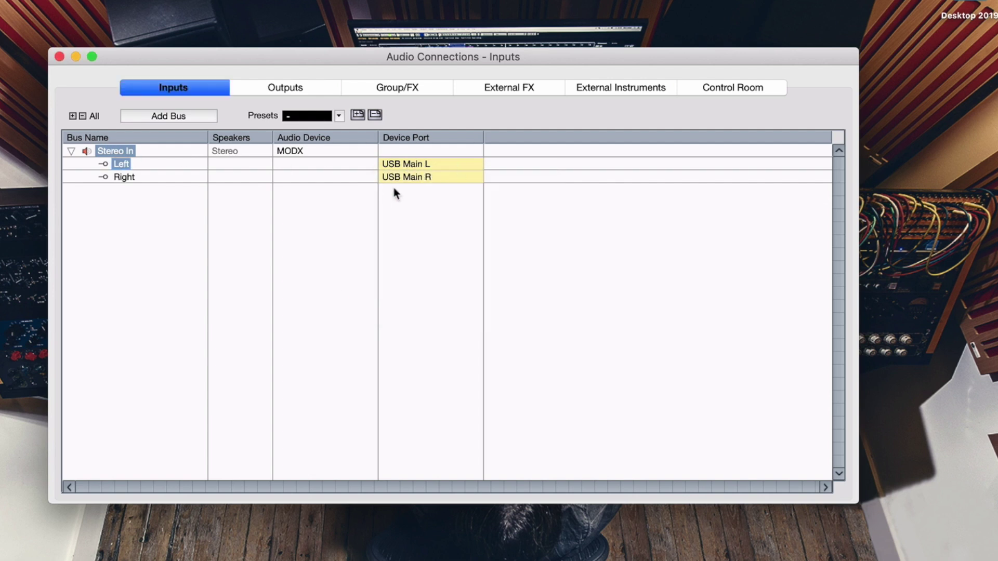
{"action": "left_click", "coordinate": [172, 117]}
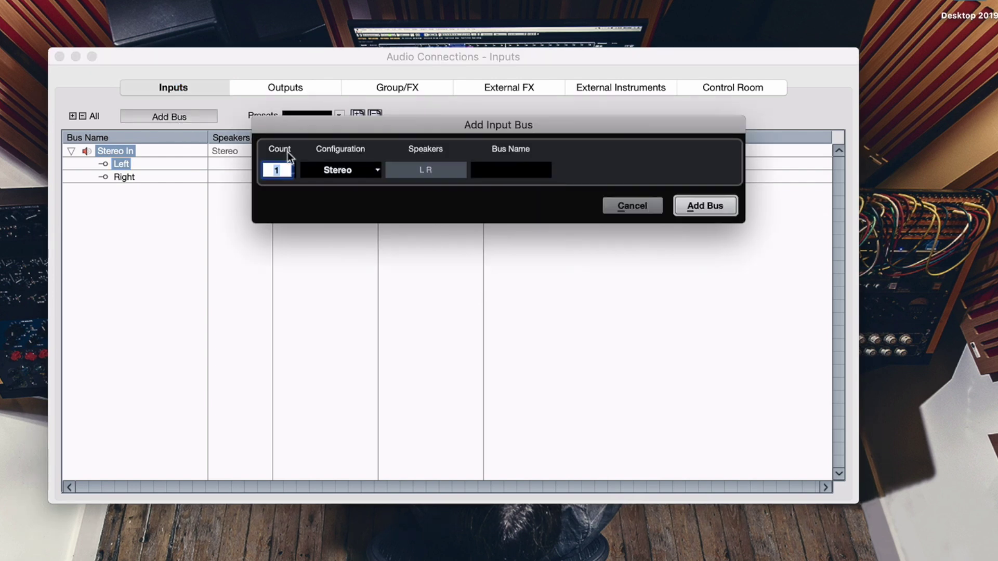
{"action": "left_click", "coordinate": [293, 166]}
{"action": "left_click", "coordinate": [293, 167]}
{"action": "left_click", "coordinate": [293, 167]}
{"action": "left_click", "coordinate": [293, 166]}
{"action": "left_click", "coordinate": [704, 205]}
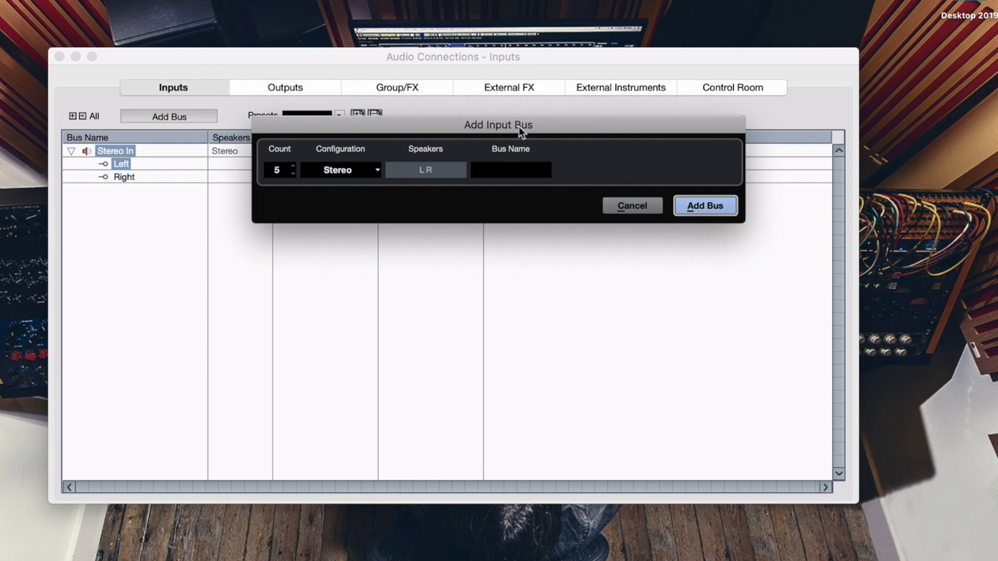
{"action": "left_click", "coordinate": [687, 207]}
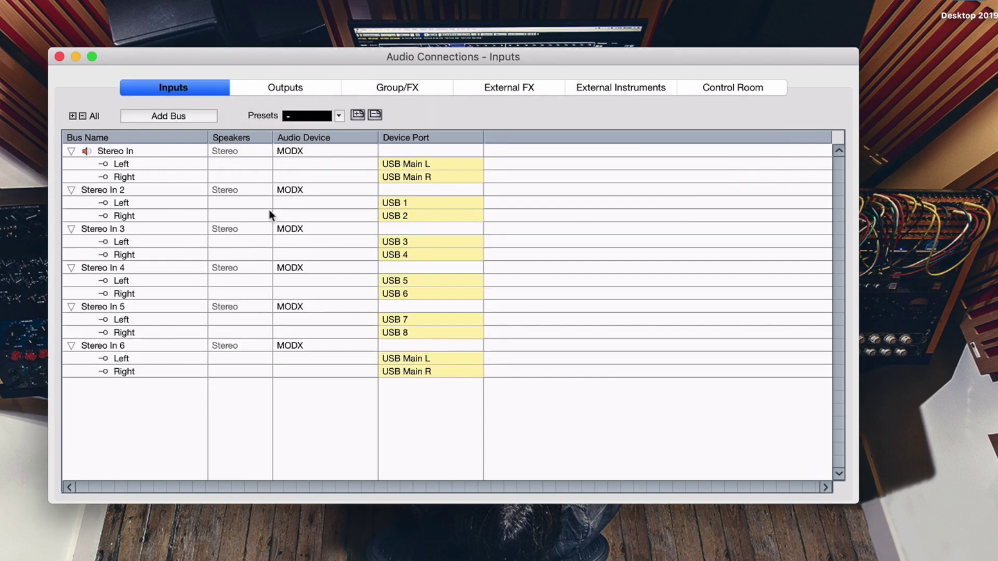
Remove the extra Stereo In 6 input bus
{"action": "double_click", "coordinate": [91, 189]}
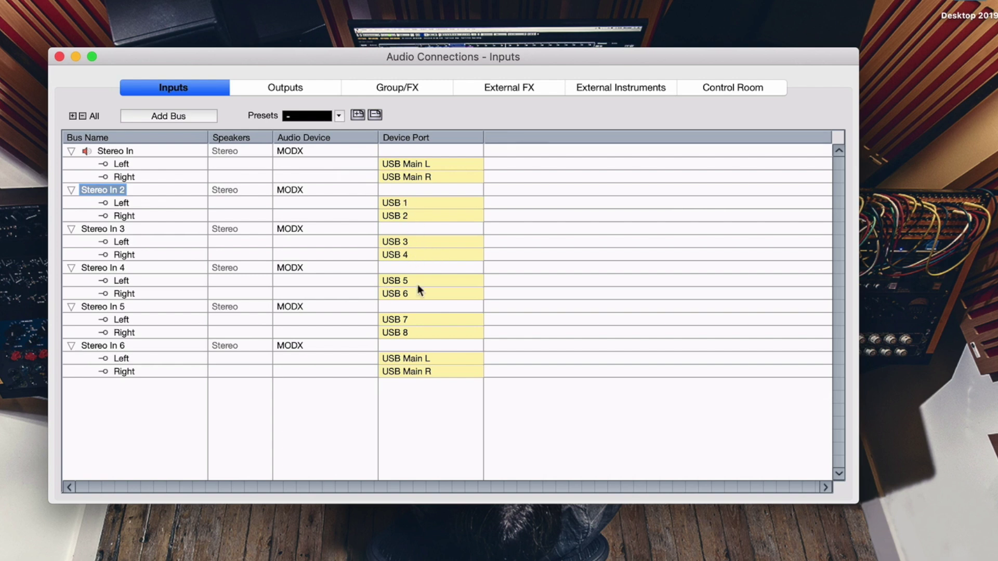
{"action": "left_click", "coordinate": [101, 346]}
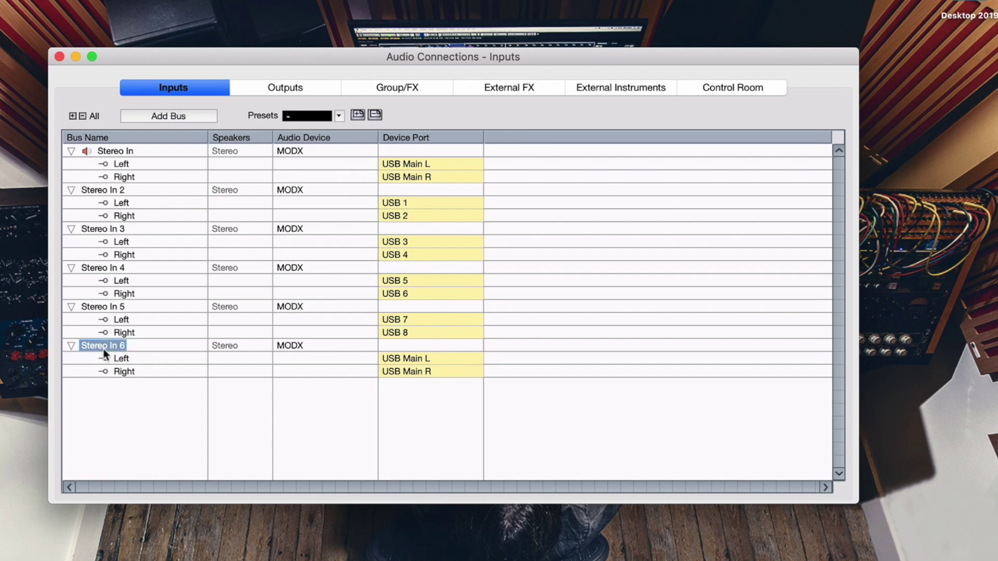
{"action": "right_click", "coordinate": [104, 345]}
{"action": "left_click", "coordinate": [447, 435]}
{"action": "right_click", "coordinate": [86, 344]}
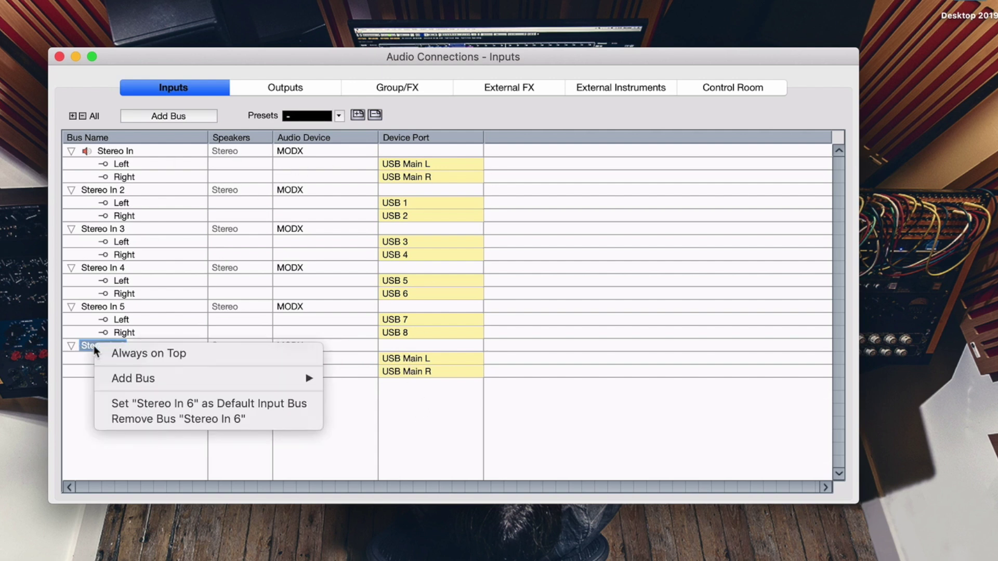
{"action": "left_click", "coordinate": [143, 419]}
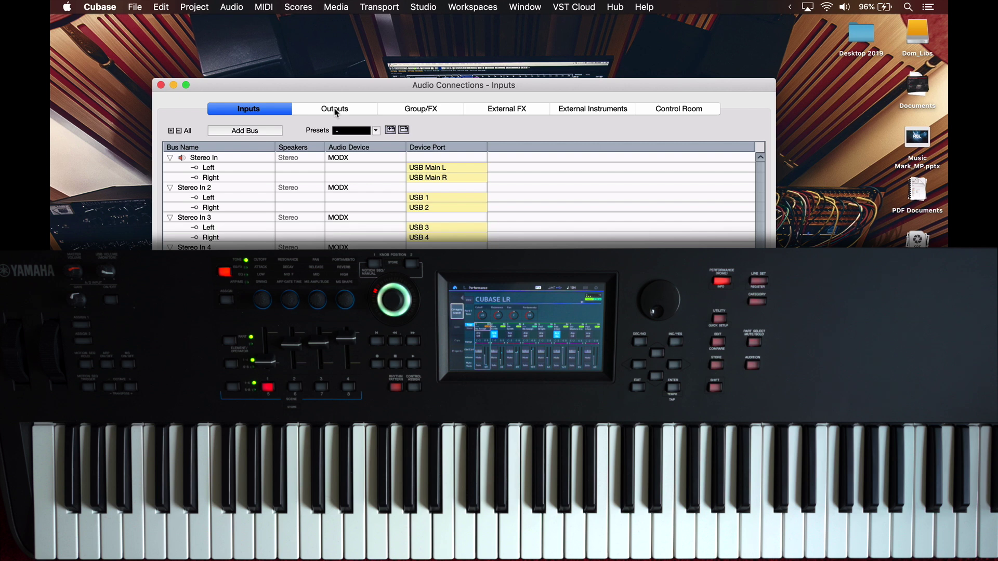
On the Outputs page, set Stereo Out's audio device to Not Connected
{"action": "left_click", "coordinate": [335, 111]}
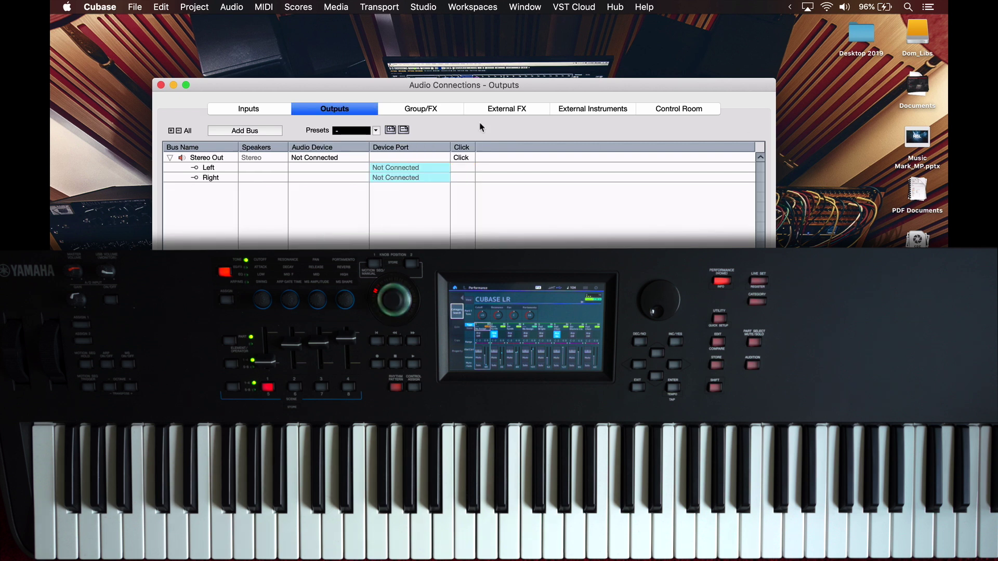
{"action": "left_click", "coordinate": [310, 158]}
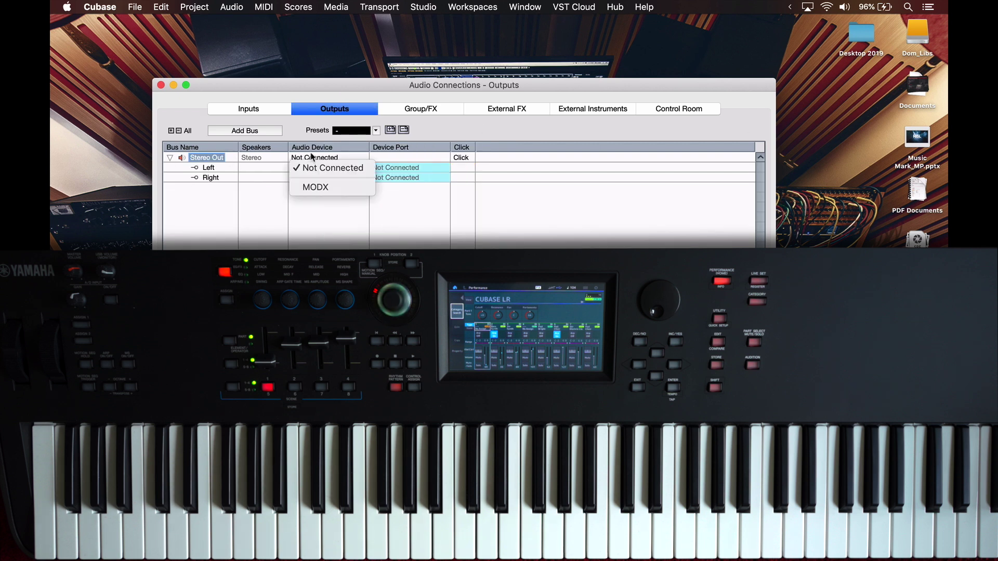
{"action": "left_click", "coordinate": [322, 187]}
{"action": "left_click", "coordinate": [397, 168]}
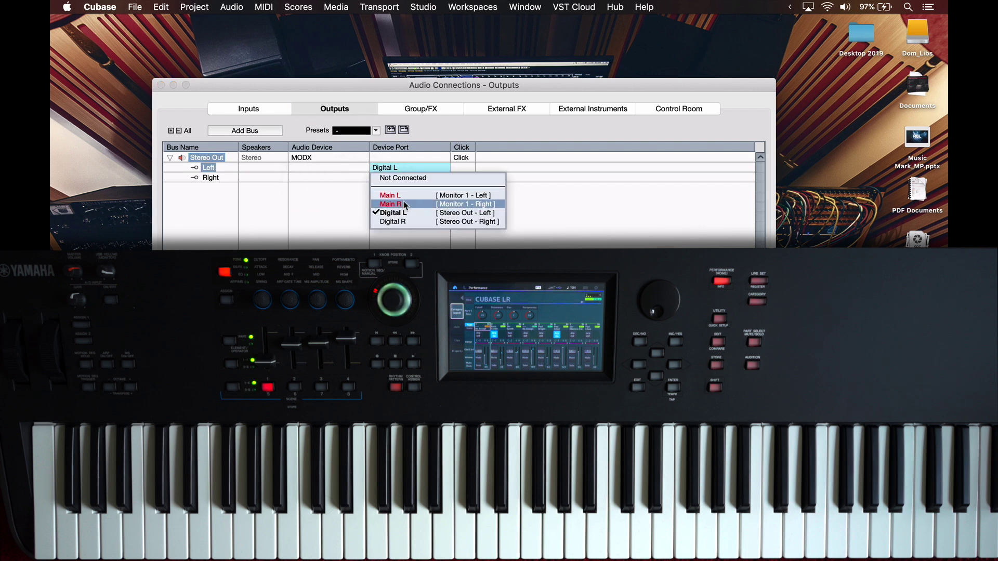
{"action": "left_click", "coordinate": [350, 182]}
{"action": "left_click", "coordinate": [392, 178]}
{"action": "left_click", "coordinate": [393, 170]}
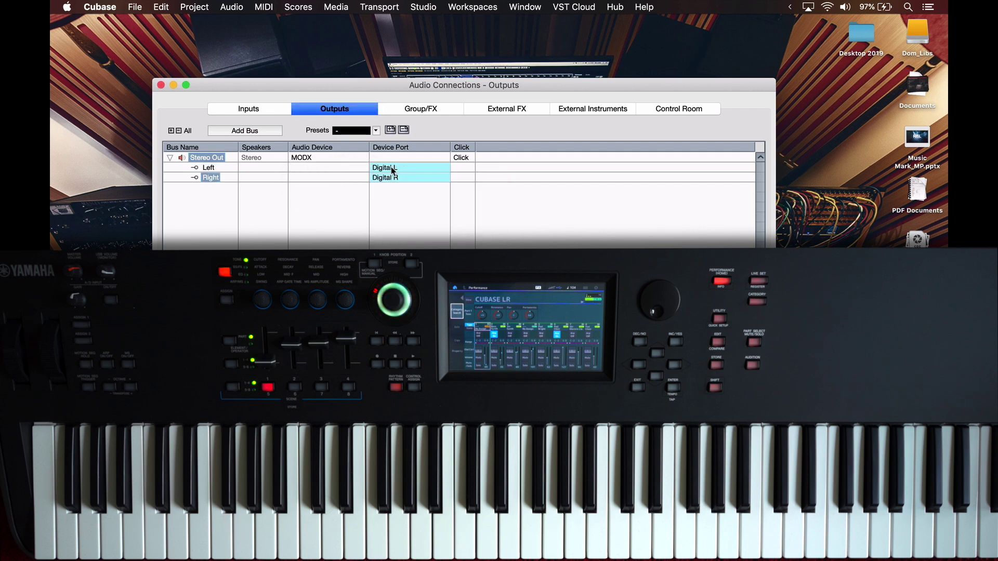
{"action": "left_click", "coordinate": [393, 170]}
{"action": "left_click", "coordinate": [344, 160]}
{"action": "left_click", "coordinate": [336, 168]}
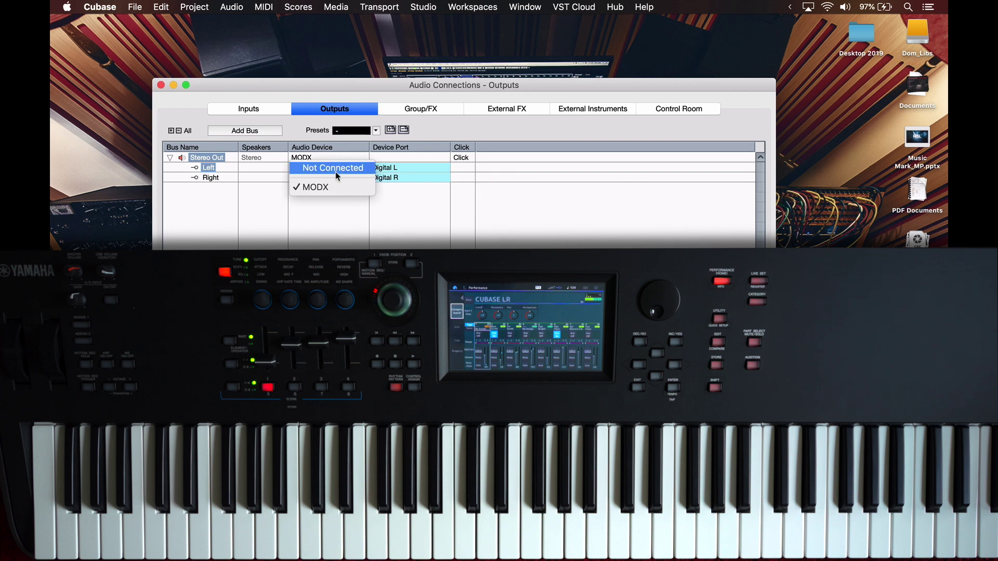
{"action": "left_click", "coordinate": [335, 172]}
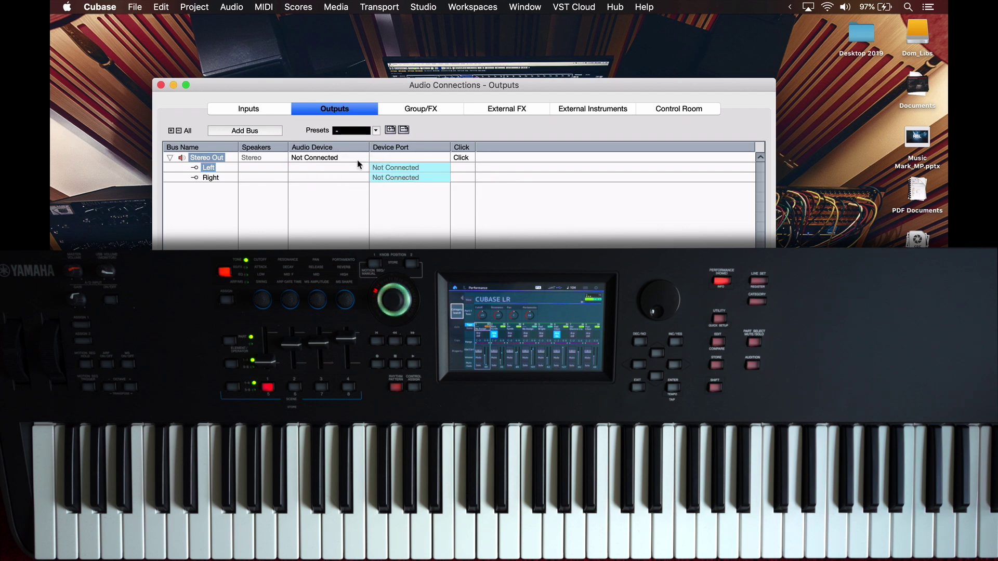
Check Control Room's Monitor 1 on MODX Main L/R and close Audio Connections
{"action": "left_click", "coordinate": [691, 108]}
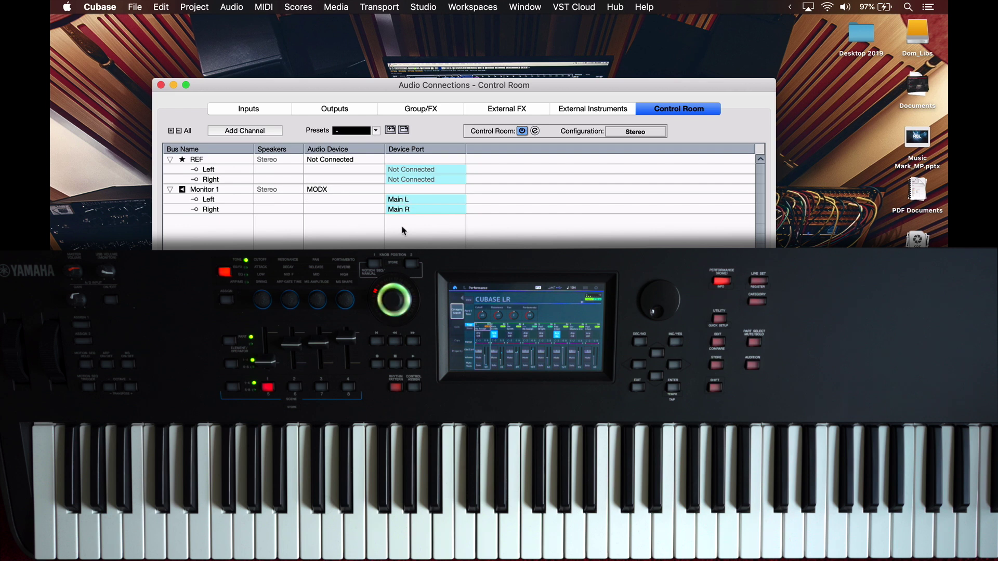
{"action": "double_click", "coordinate": [199, 187]}
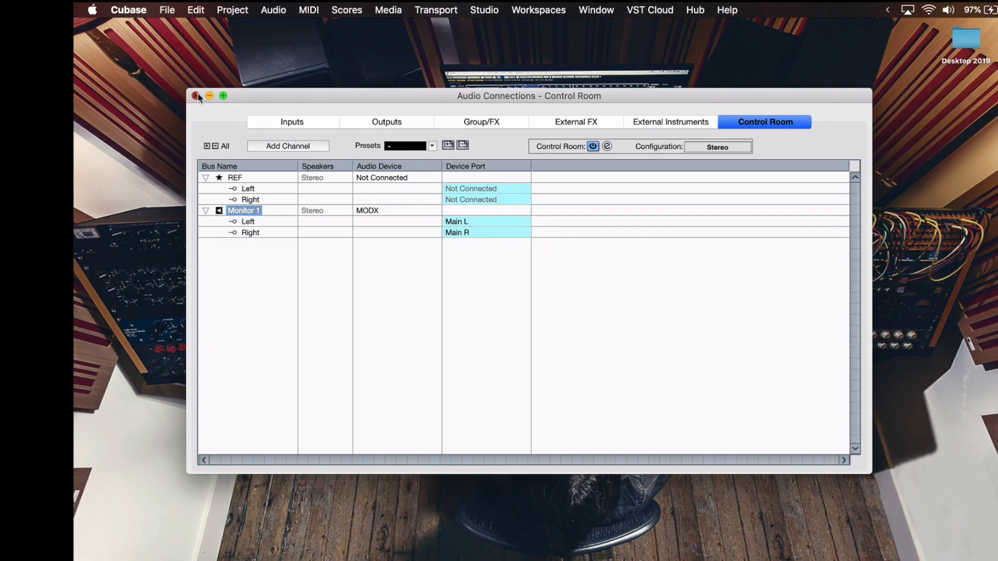
{"action": "left_click", "coordinate": [196, 96]}
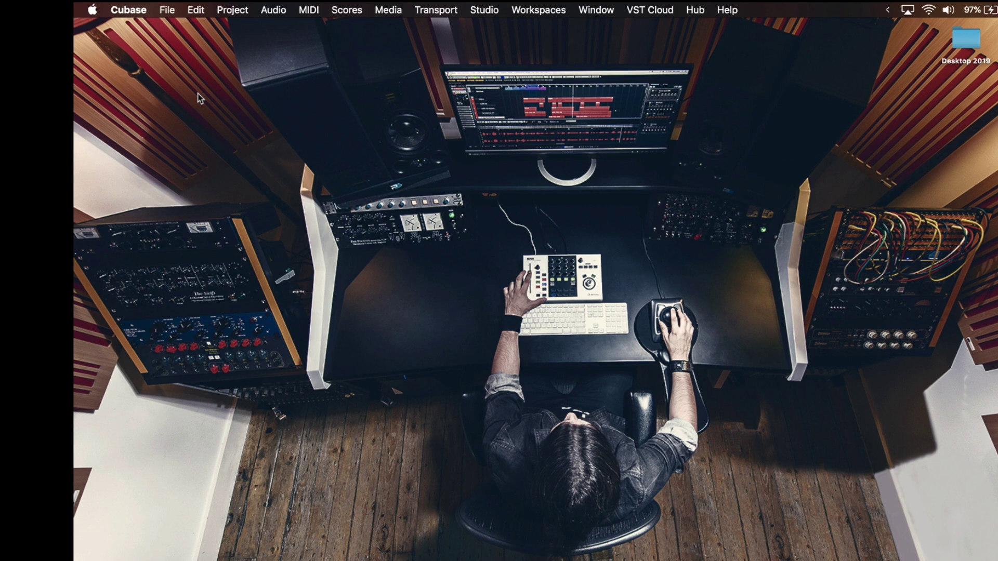
Create a new Empty project with its project folder named 'MODX DAW'
{"action": "left_click", "coordinate": [167, 10]}
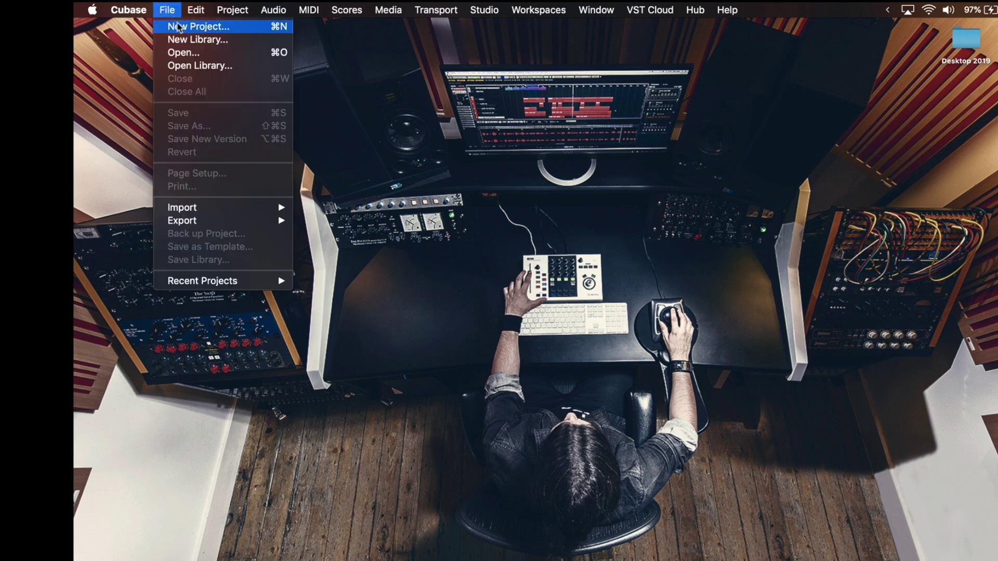
{"action": "left_click", "coordinate": [177, 26]}
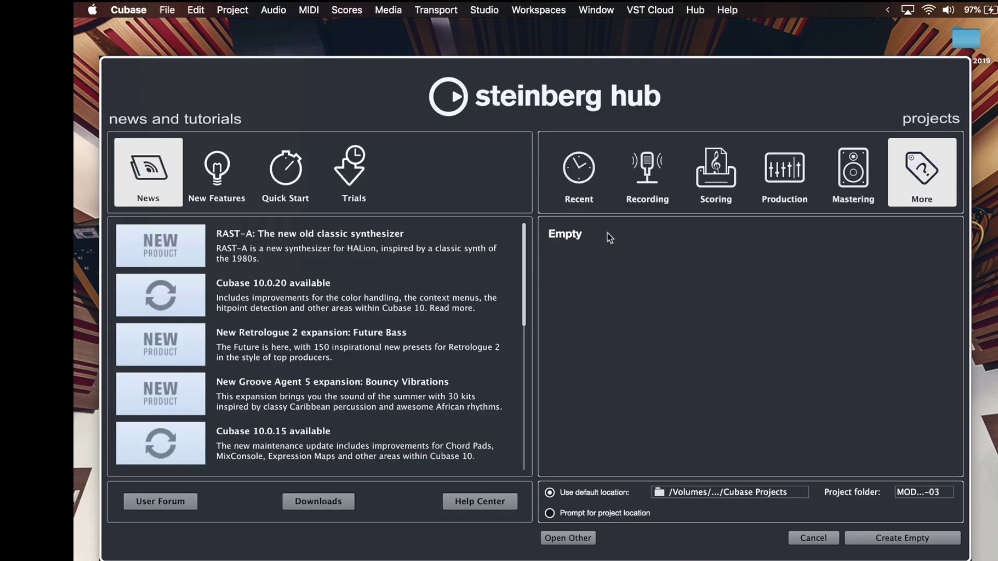
{"action": "left_click", "coordinate": [606, 232]}
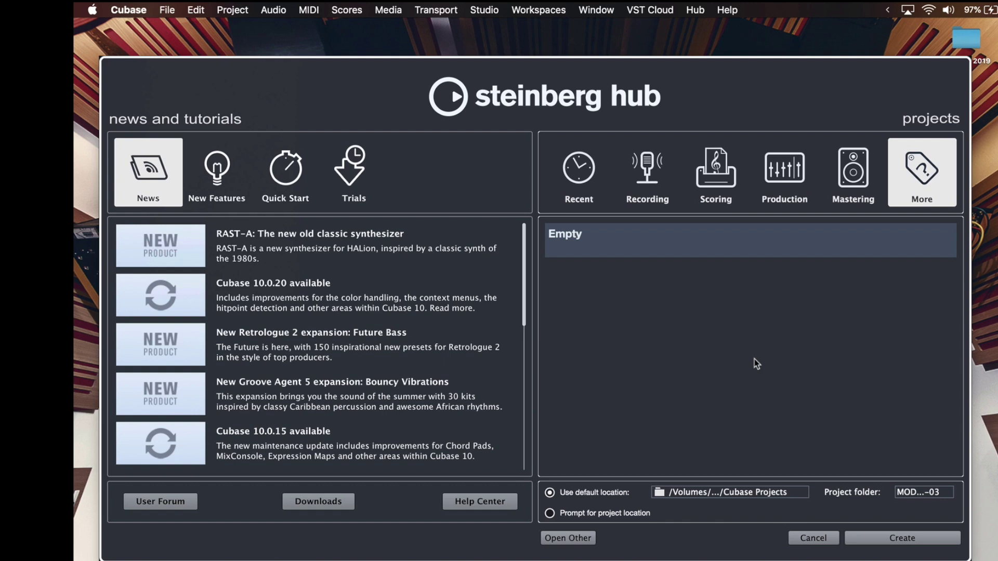
{"action": "left_click", "coordinate": [926, 493]}
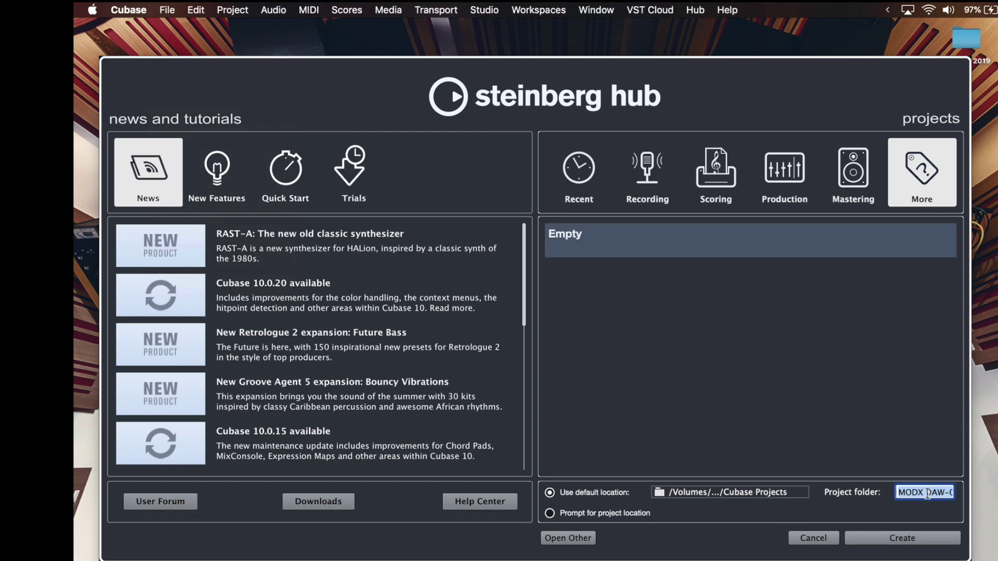
{"action": "type", "text": "MODX"}
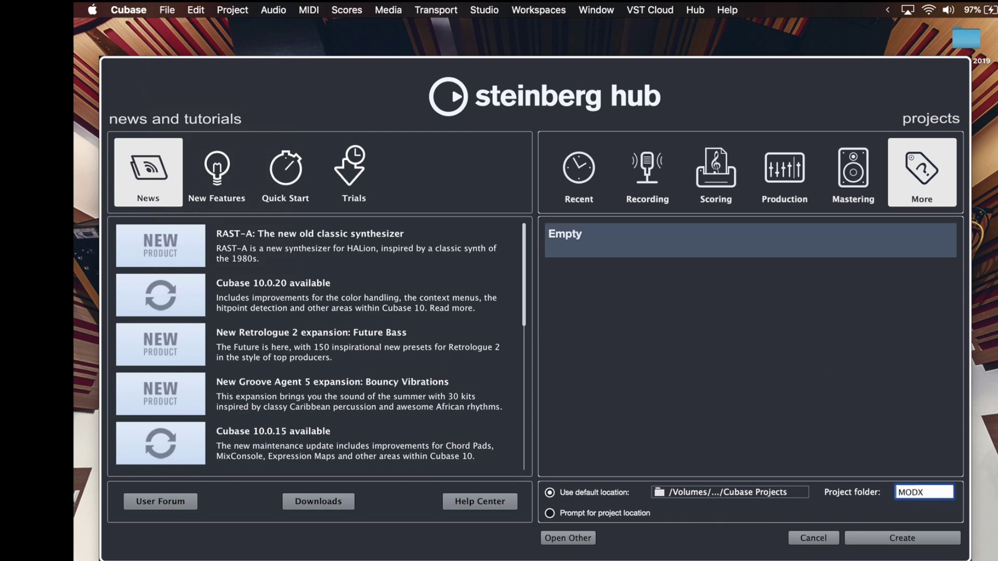
{"action": "type", "text": " DAW"}
{"action": "left_click", "coordinate": [921, 542]}
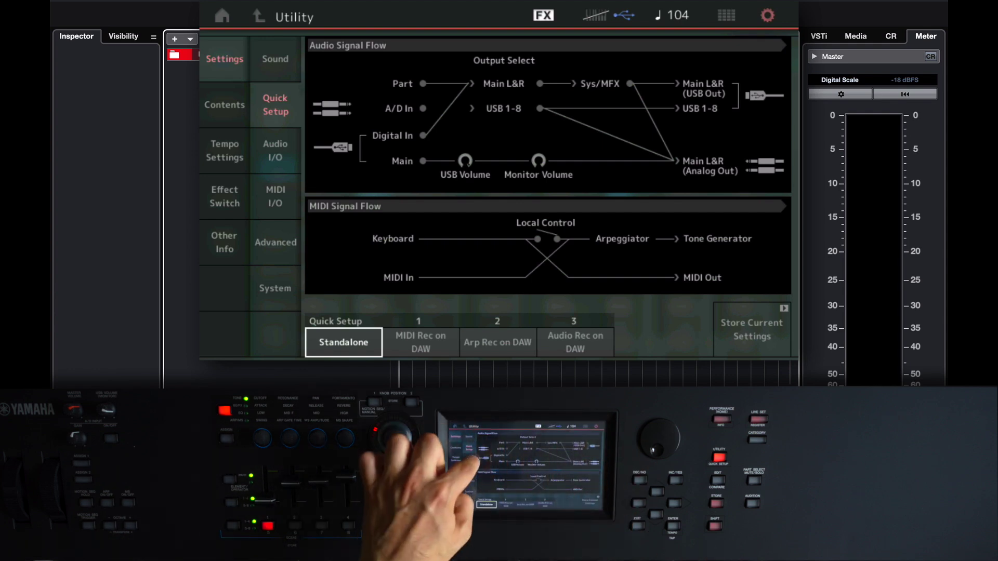
On the MODX Utility page, view the Audio I/O settings and then the MIDI I/O settings
{"action": "left_click", "coordinate": [275, 150]}
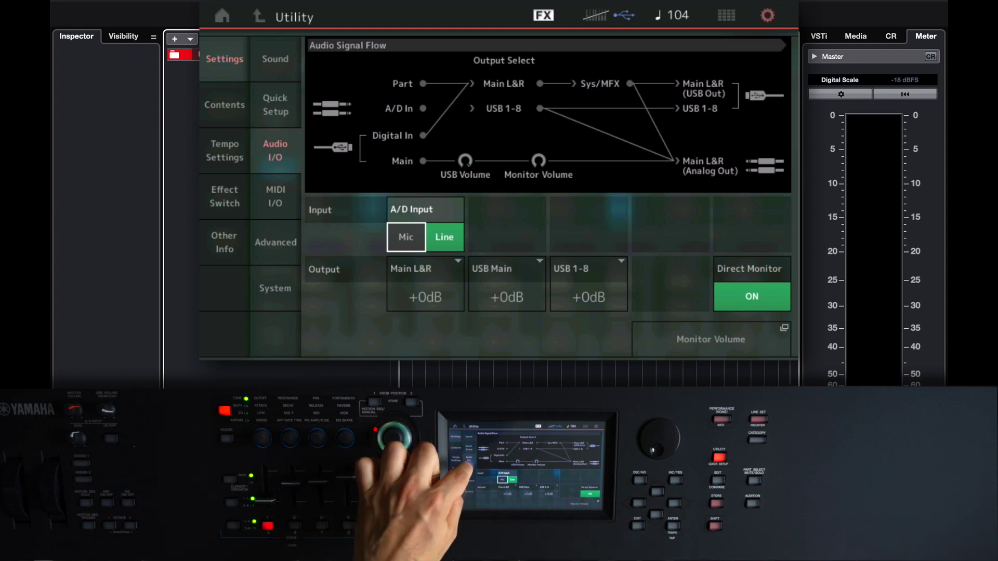
{"action": "left_click", "coordinate": [276, 196]}
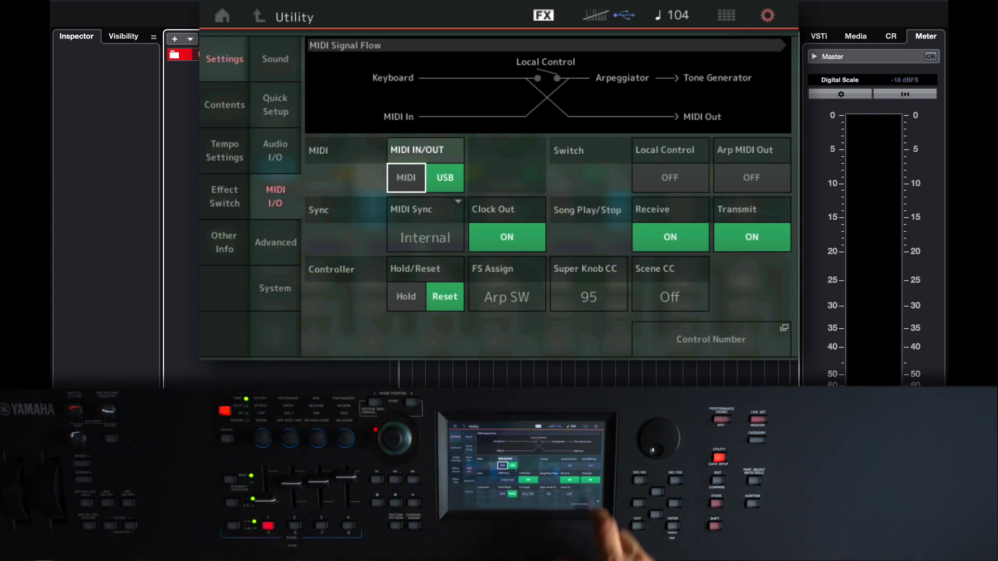
Toggle the MODX Local Control on and back so it ends OFF
{"action": "left_click", "coordinate": [669, 177]}
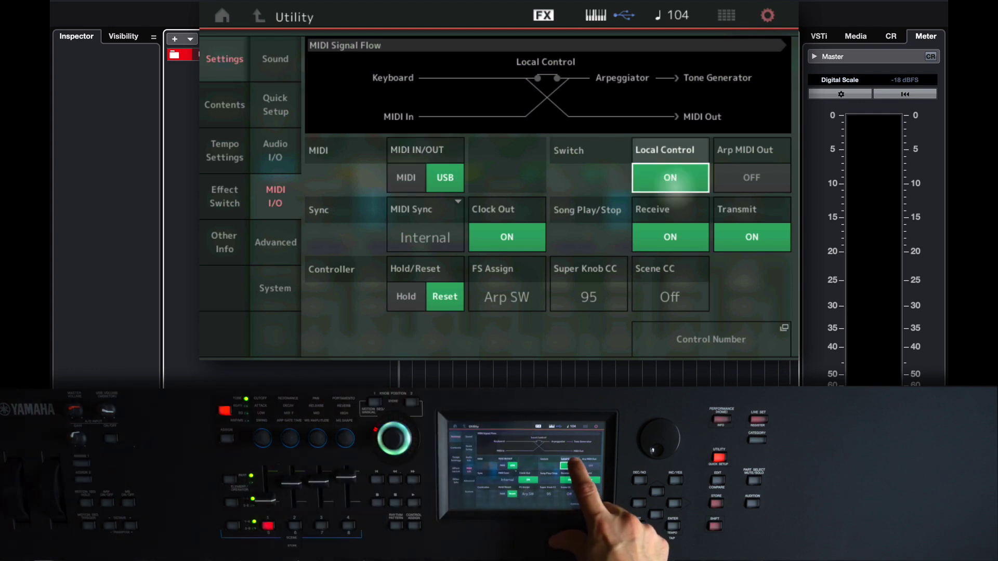
{"action": "left_click", "coordinate": [670, 177]}
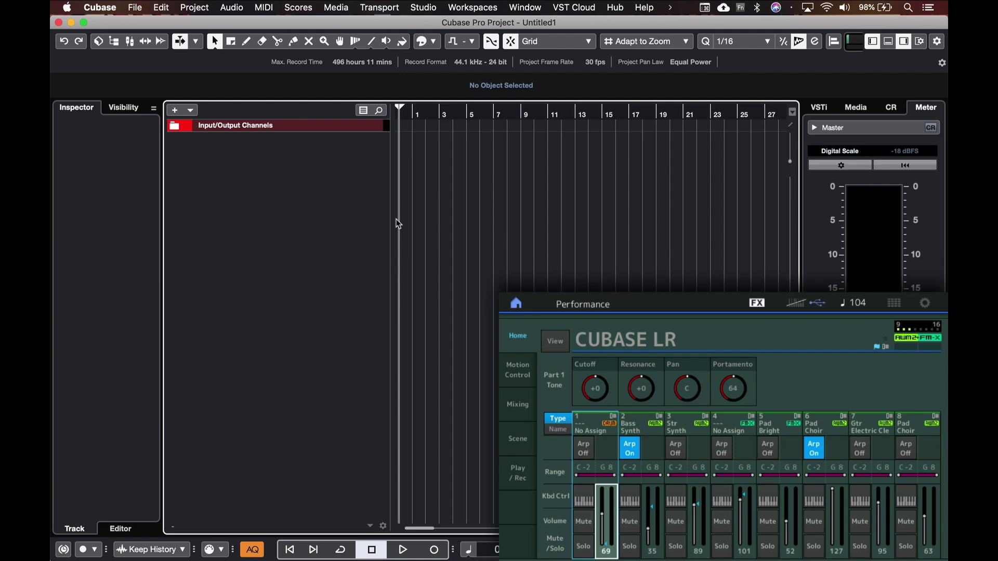
Add MIDI tracks with Count 6 and the name MODX, creating MODX 1–6
{"action": "left_click", "coordinate": [175, 111]}
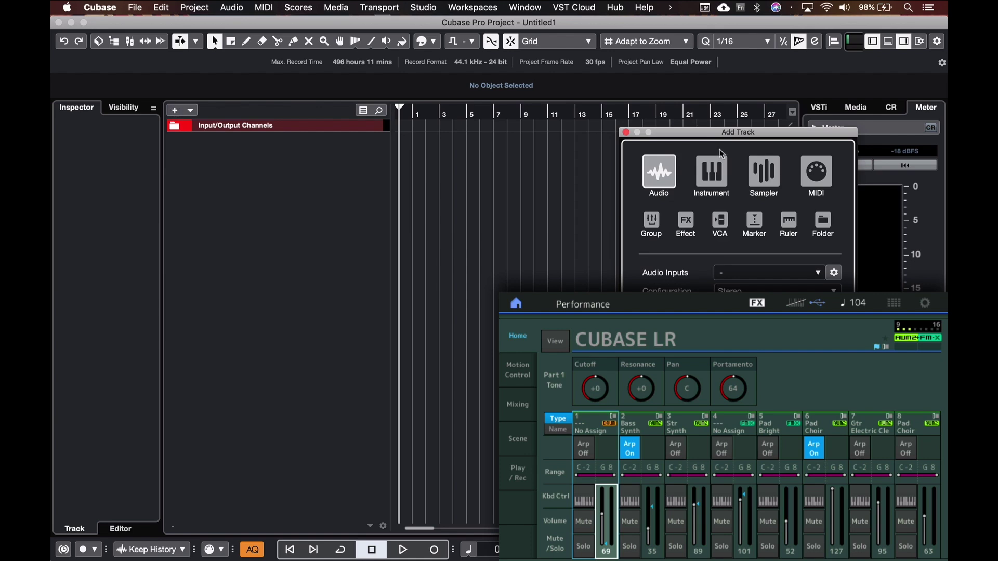
{"action": "left_click_drag", "start_coordinate": [734, 130], "coordinate": [525, 133]}
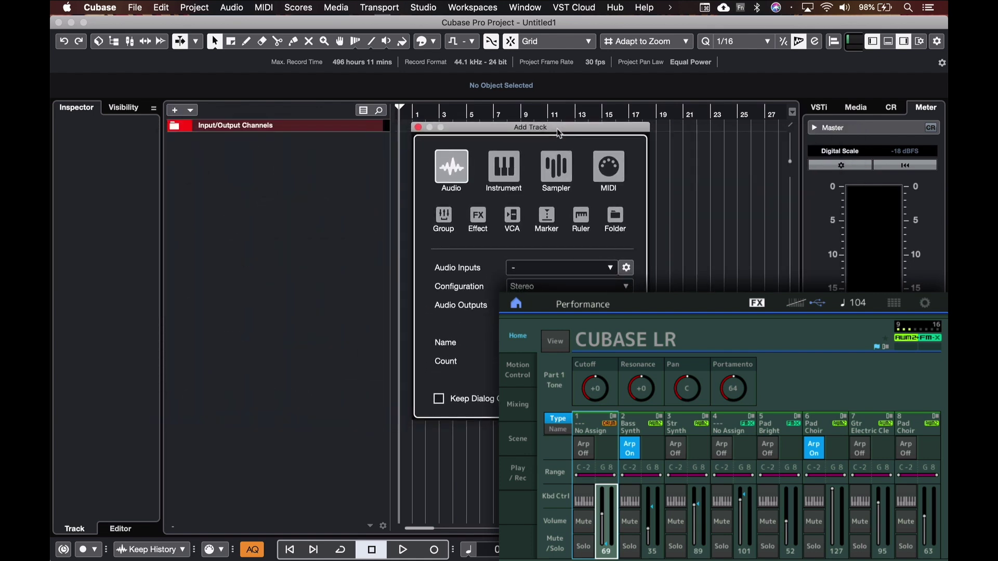
{"action": "left_click", "coordinate": [418, 127]}
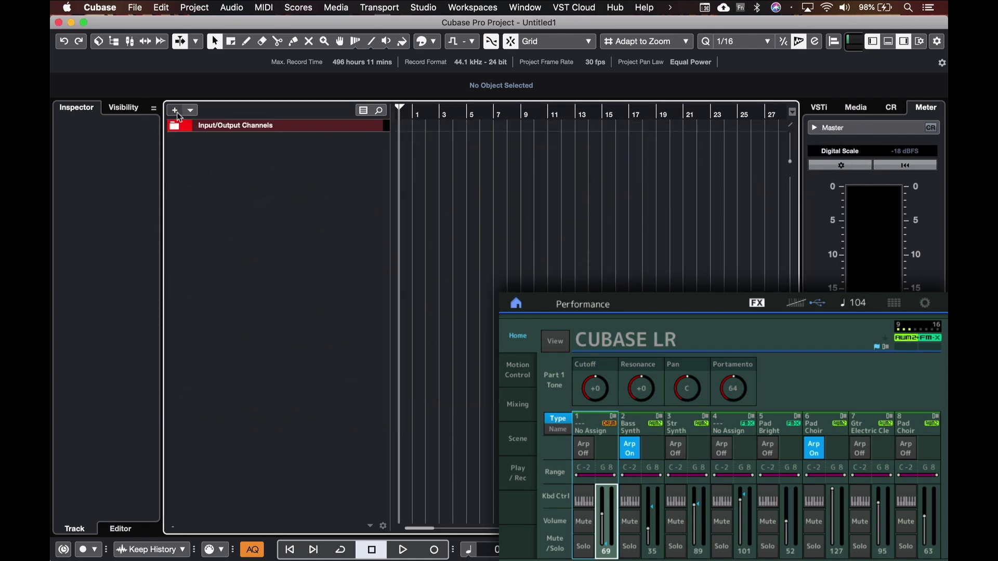
{"action": "left_click", "coordinate": [176, 110]}
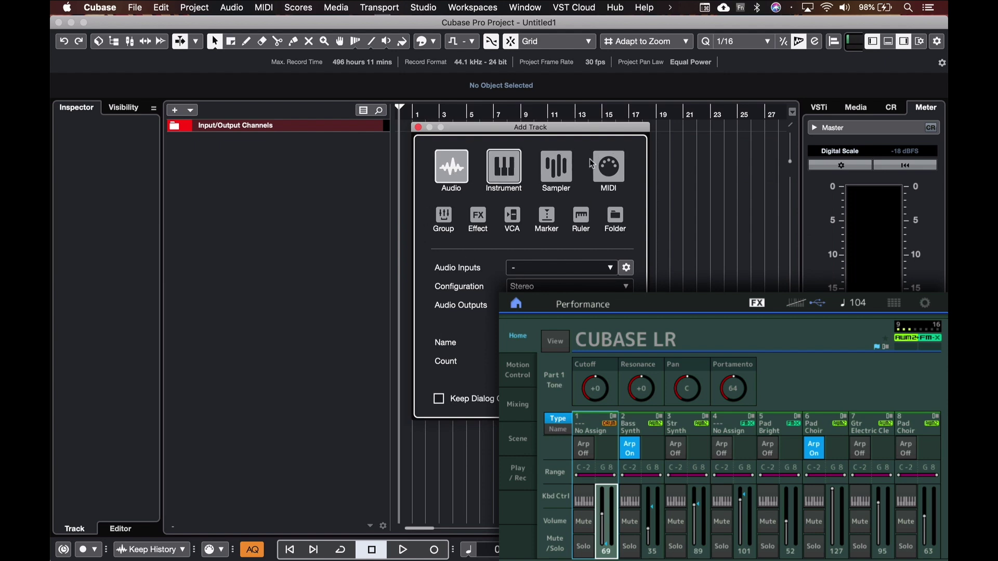
{"action": "right_click", "coordinate": [241, 169]}
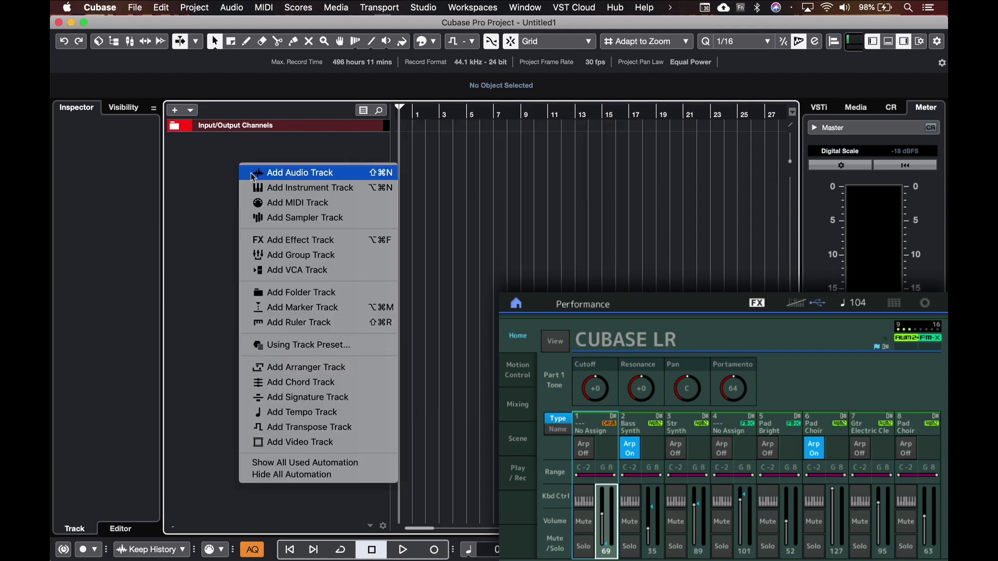
{"action": "left_click", "coordinate": [300, 208]}
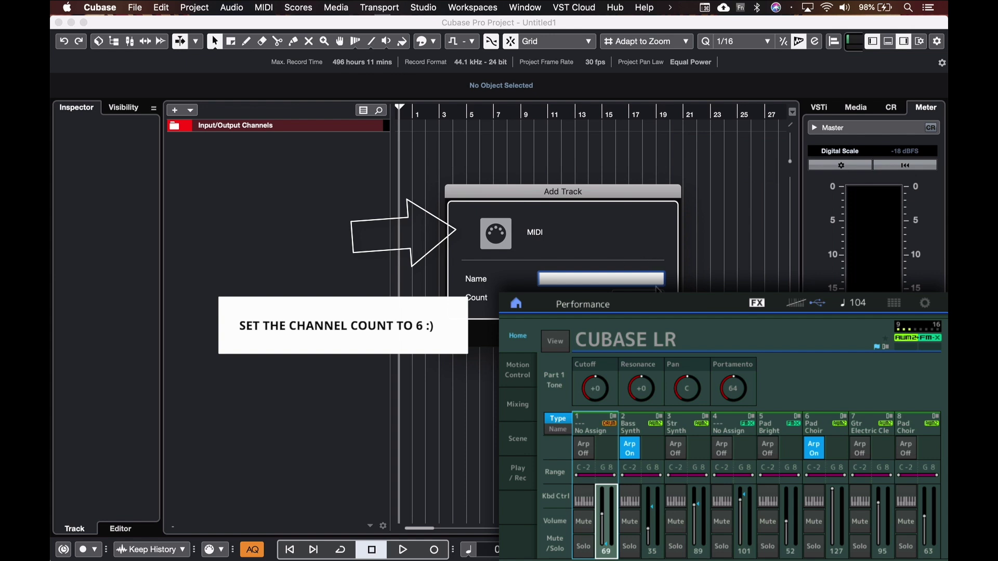
{"action": "left_click", "coordinate": [645, 298]}
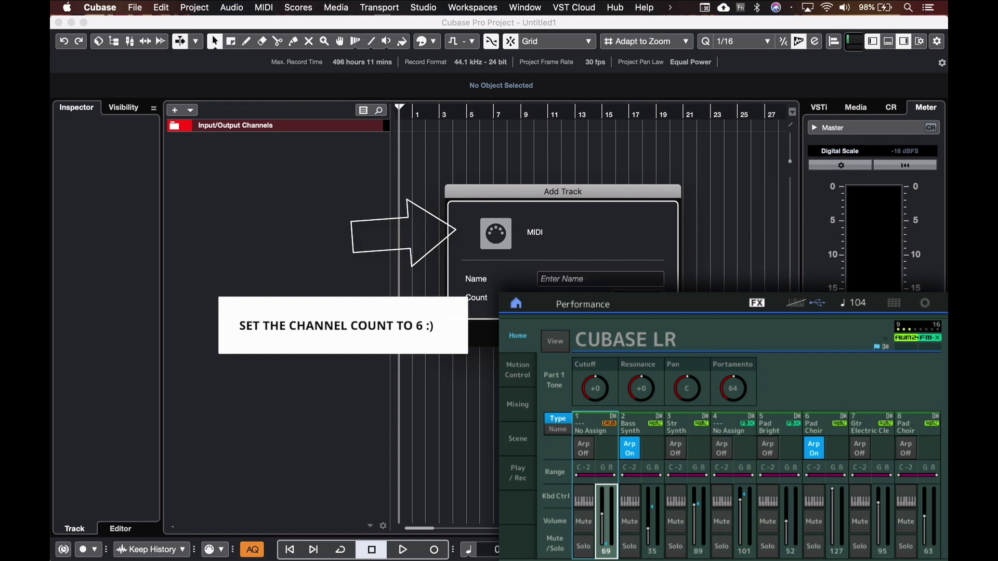
{"action": "left_click", "coordinate": [596, 280]}
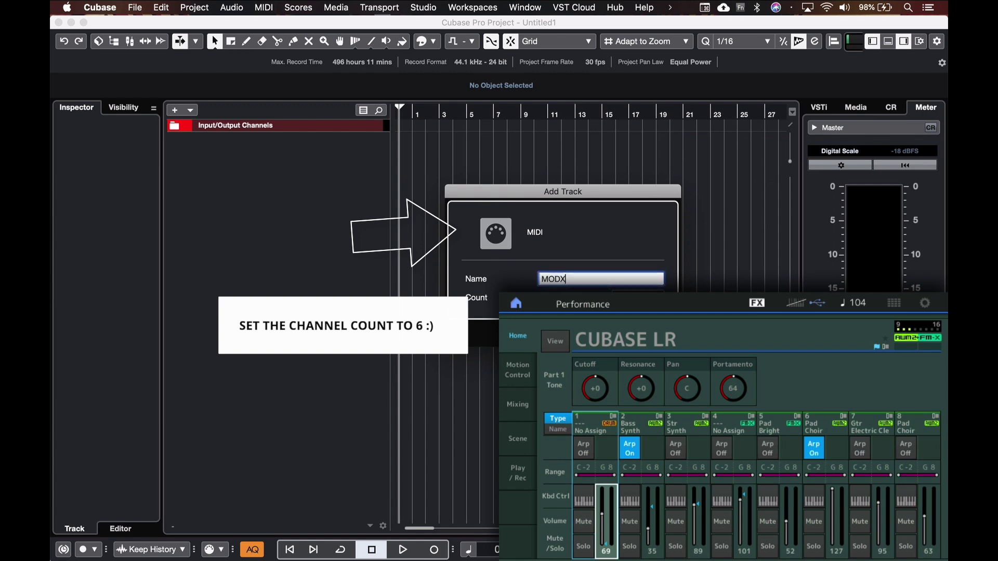
{"action": "type", "text": "MODX"}
{"action": "key", "text": "Return"}
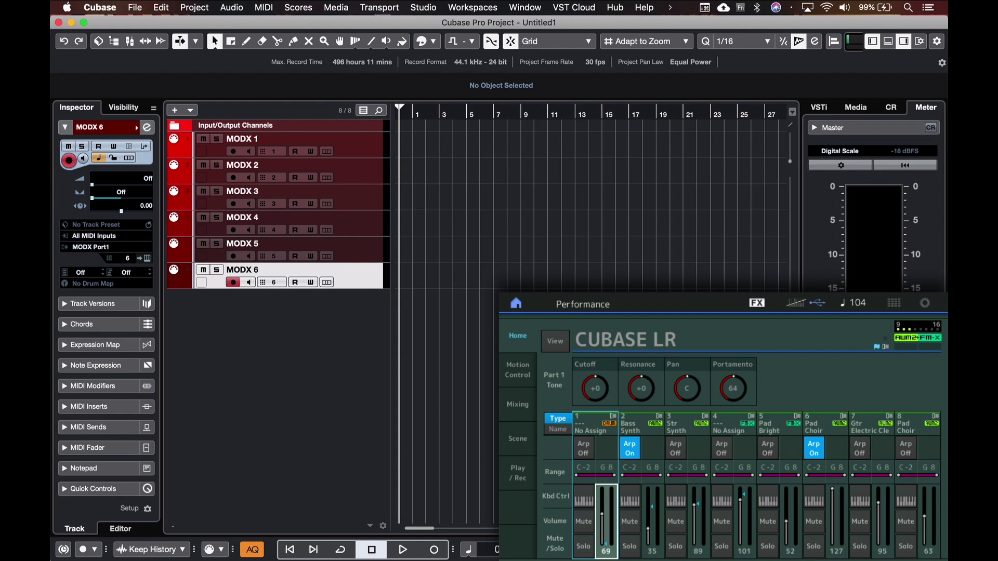
{"action": "left_click", "coordinate": [384, 146]}
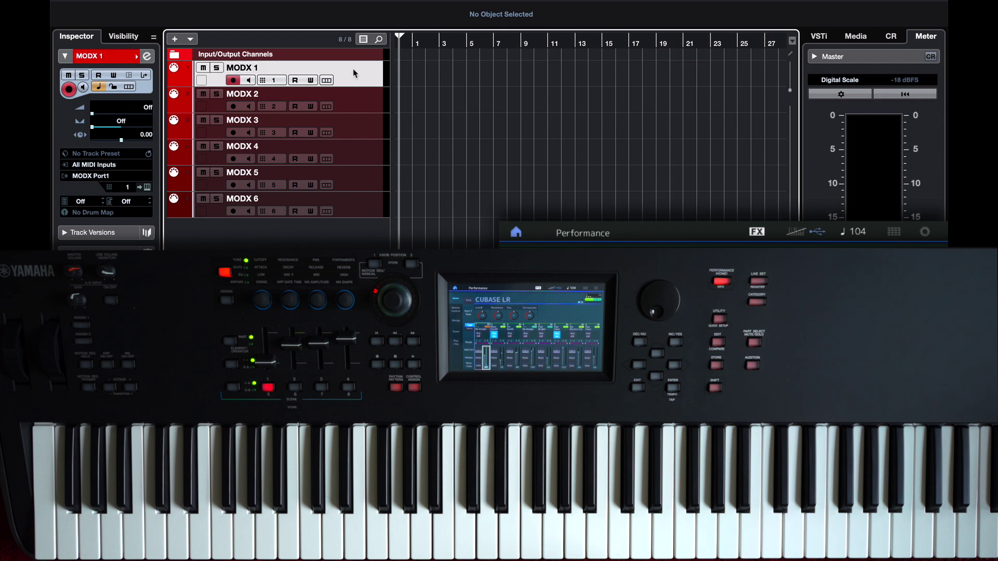
{"action": "left_click", "coordinate": [94, 165]}
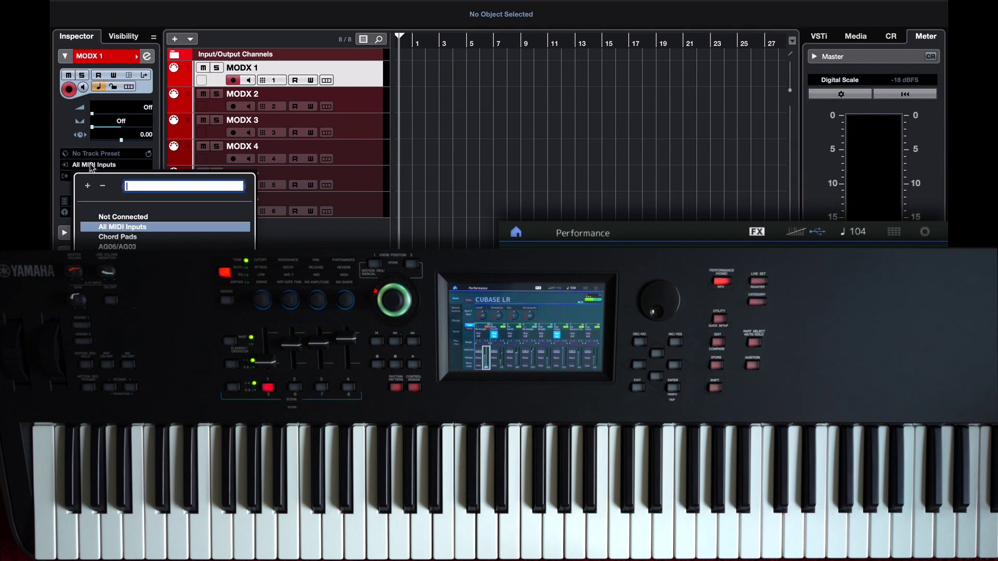
{"action": "left_click", "coordinate": [215, 227]}
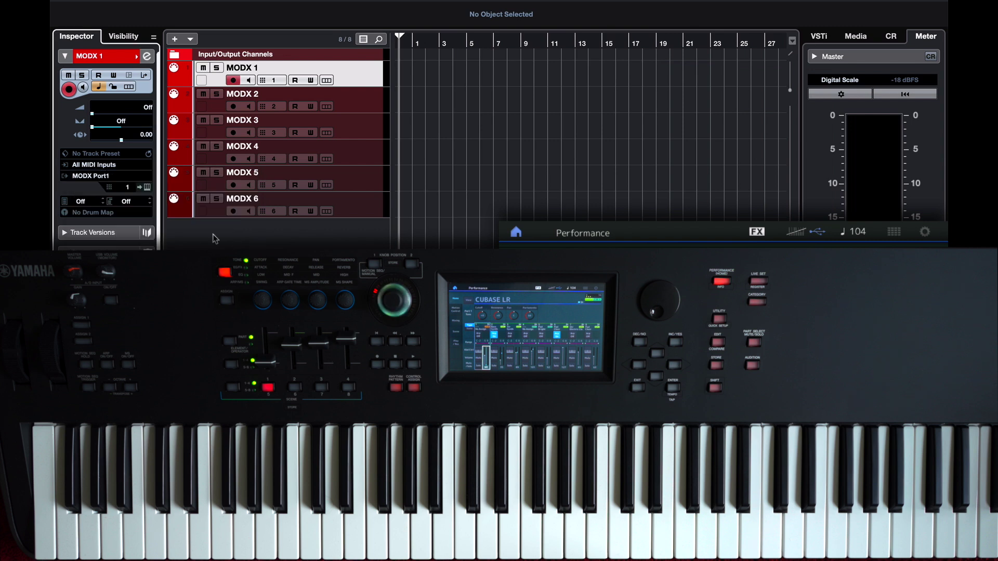
{"action": "left_click", "coordinate": [98, 176]}
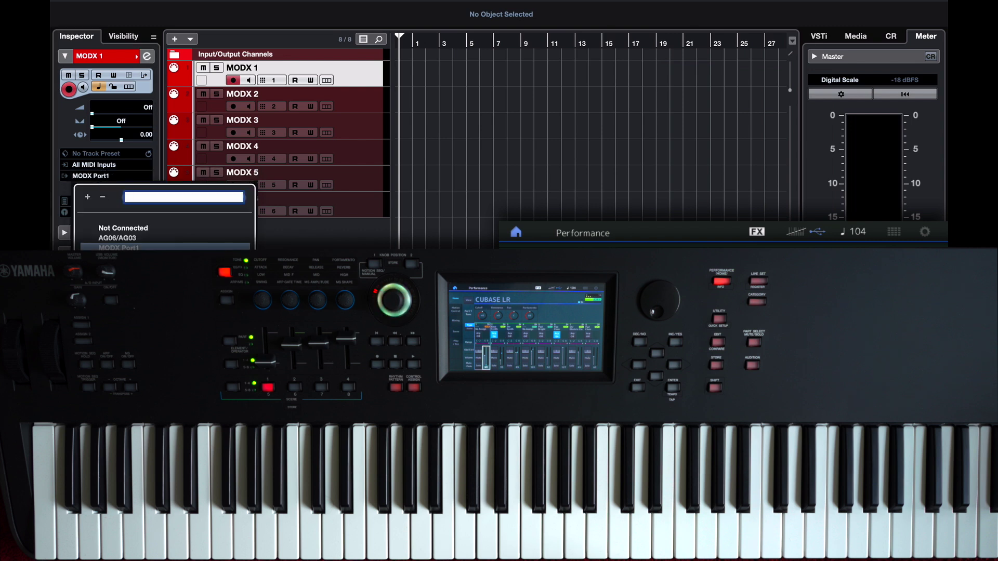
{"action": "left_click", "coordinate": [278, 248]}
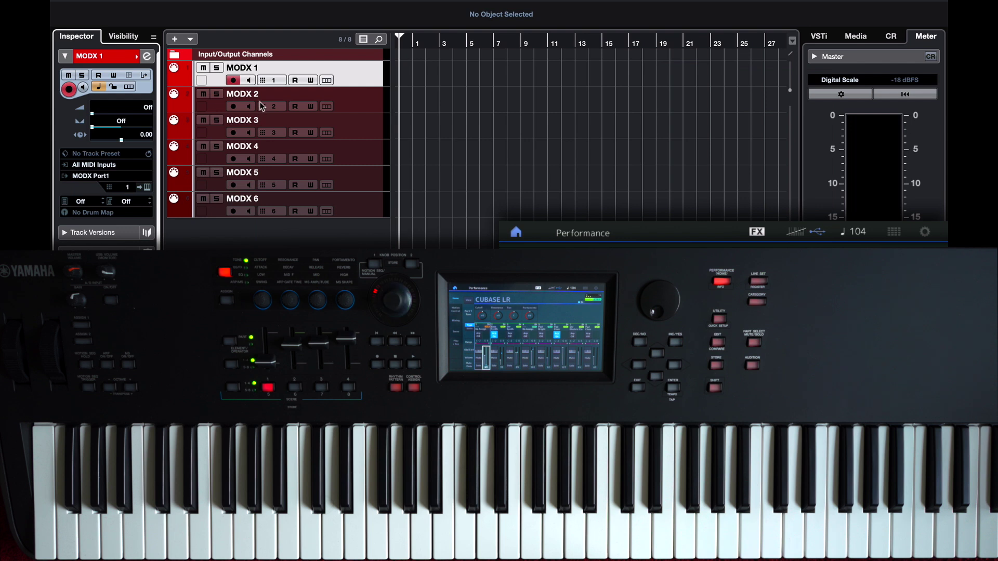
{"action": "left_click", "coordinate": [137, 188]}
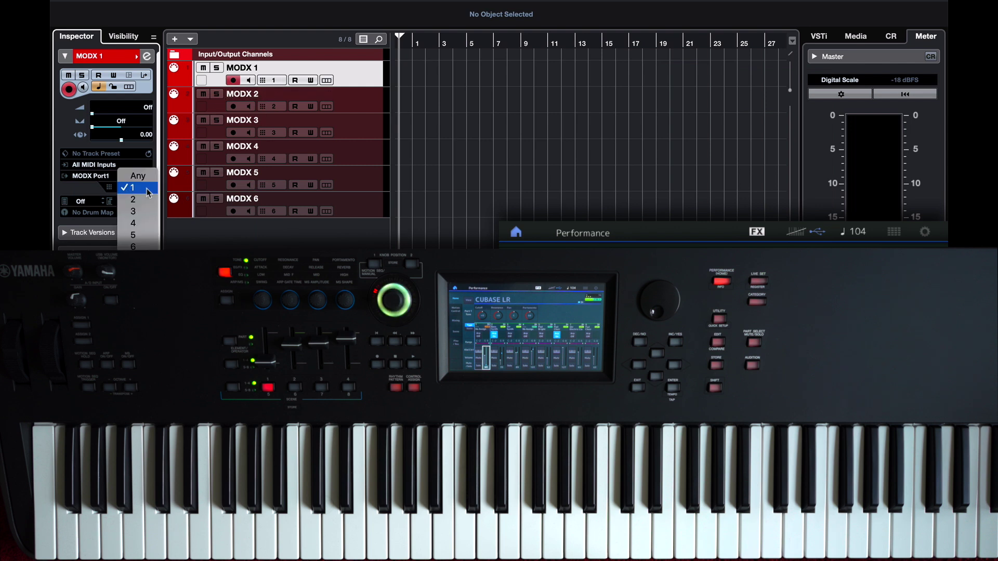
{"action": "key", "text": "Return"}
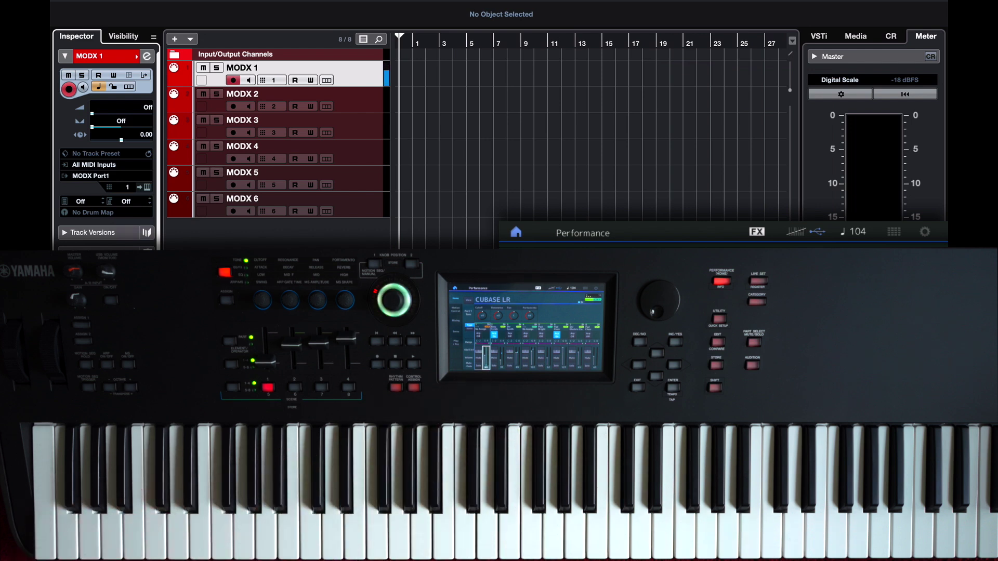
{"action": "left_click", "coordinate": [368, 102]}
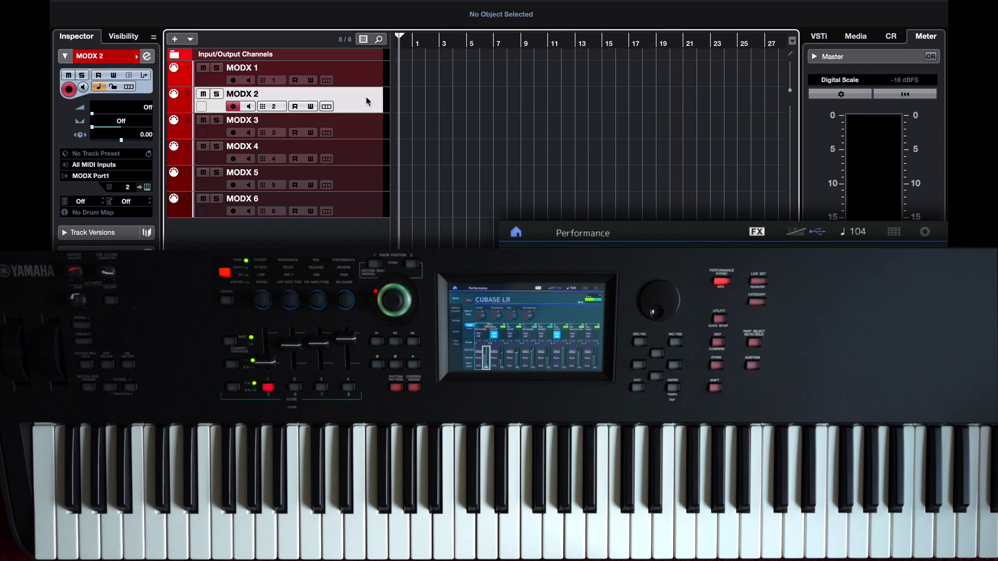
{"action": "left_click", "coordinate": [270, 111]}
{"action": "left_click", "coordinate": [357, 106]}
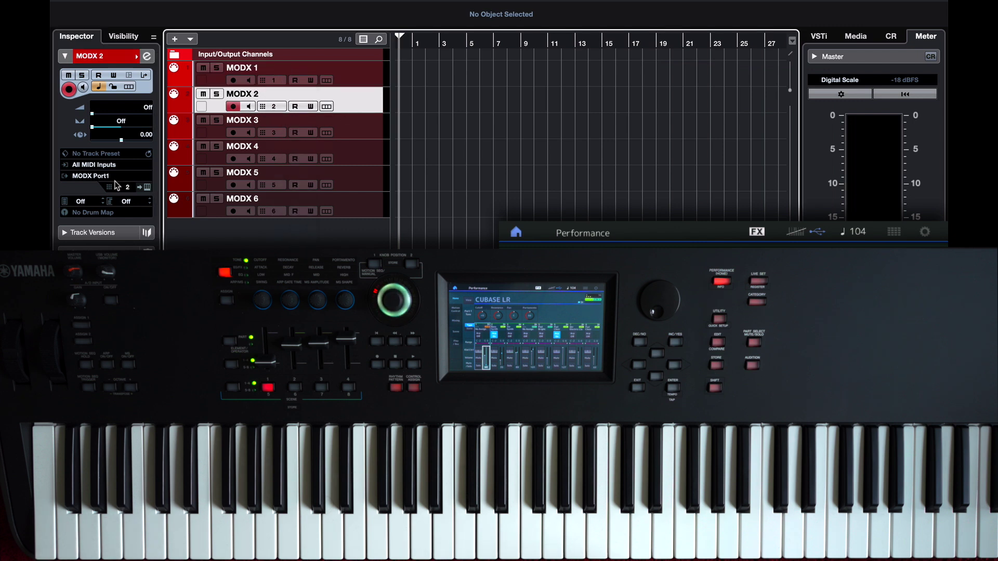
{"action": "left_click", "coordinate": [127, 188]}
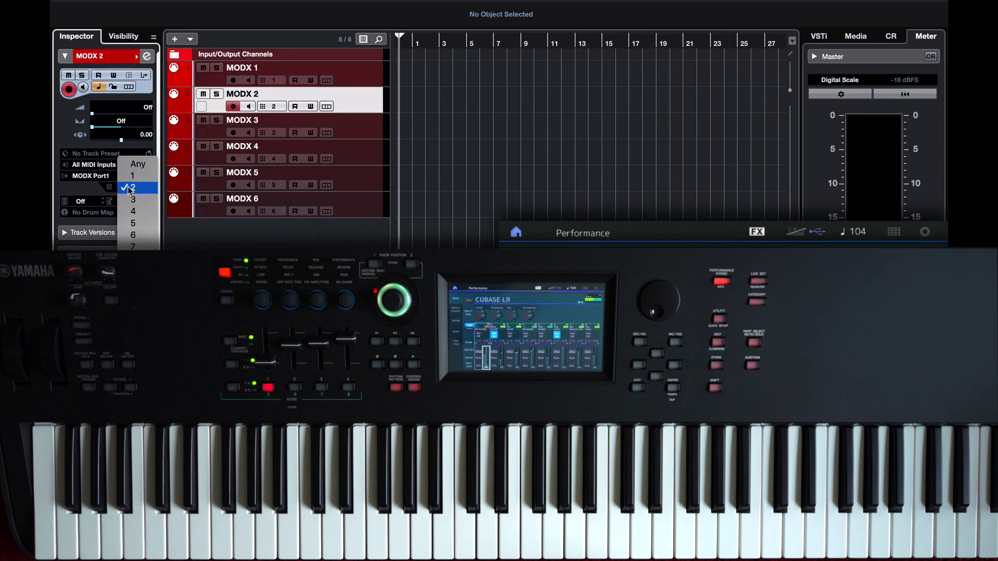
{"action": "left_click", "coordinate": [129, 188]}
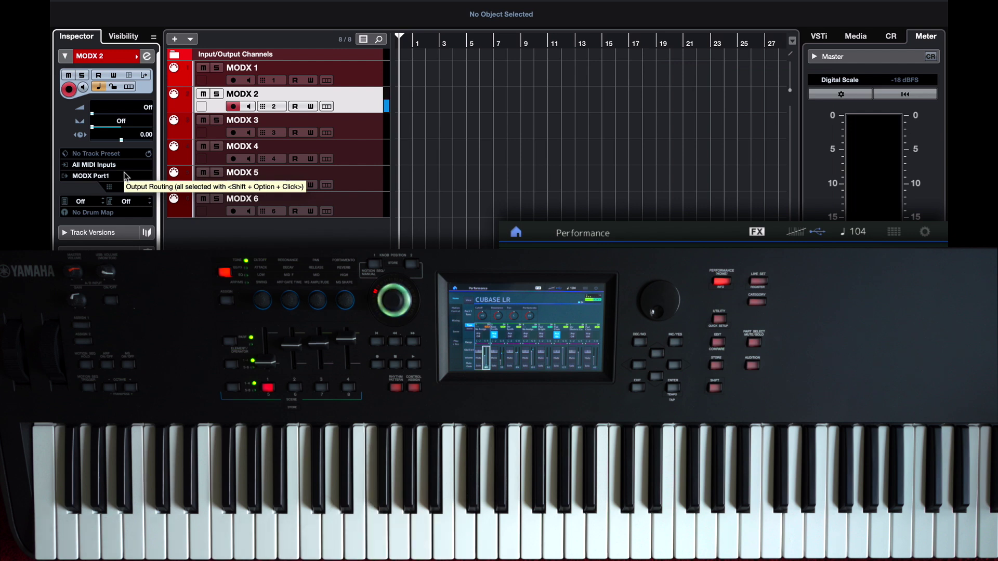
{"action": "left_click", "coordinate": [343, 155]}
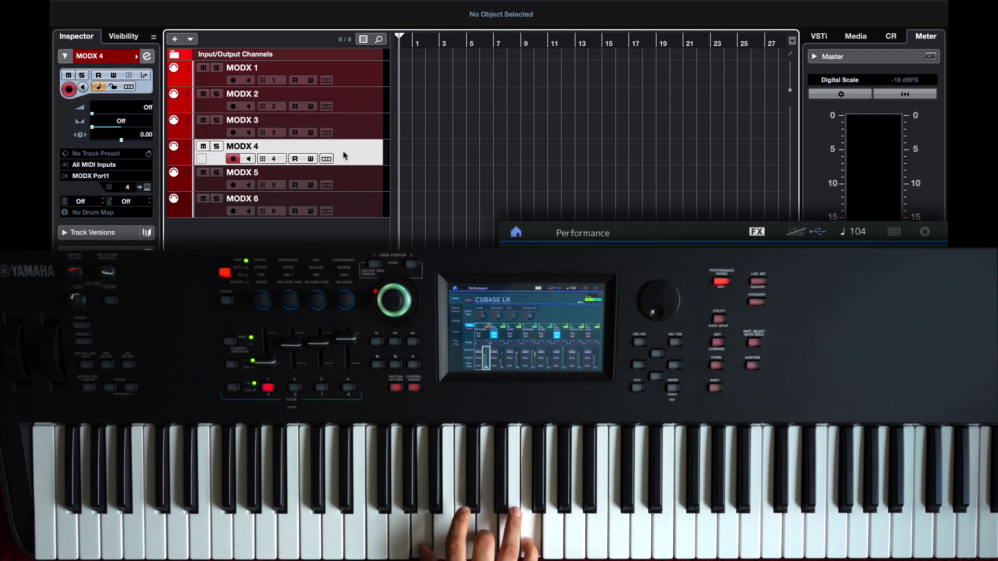
{"action": "left_click", "coordinate": [360, 176]}
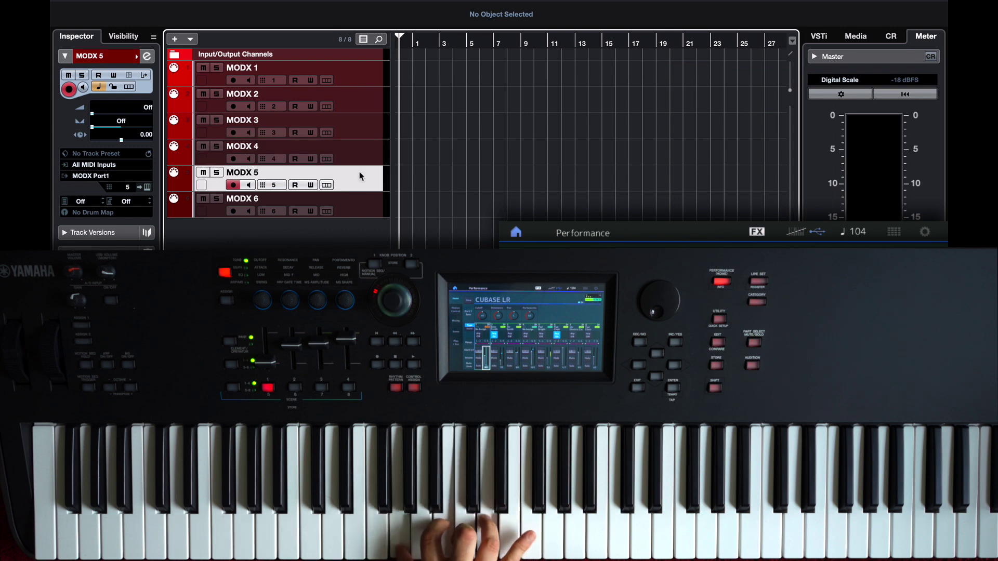
{"action": "left_click", "coordinate": [357, 207]}
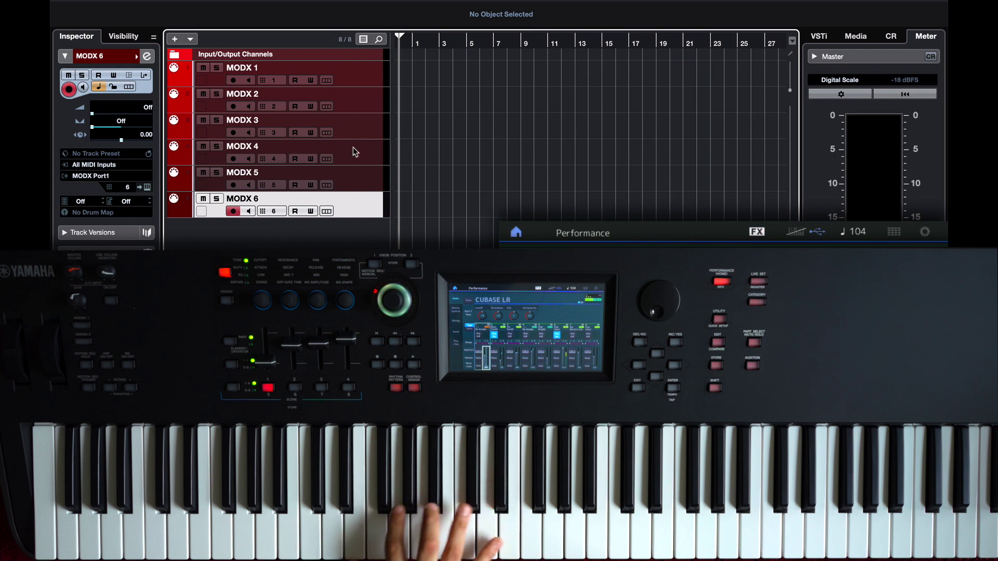
{"action": "key", "text": "Up"}
{"action": "key", "text": "Up"}
{"action": "key", "text": "Up"}
{"action": "key", "text": "Up"}
{"action": "key", "text": "Up"}
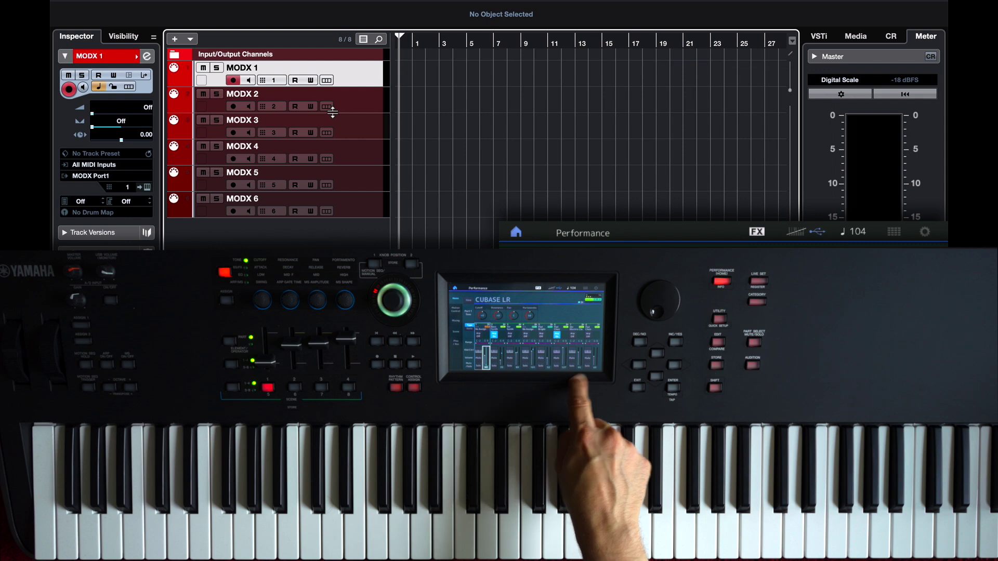
Set MODX 3 to MIDI channel 7 and drag it below MODX 6
{"action": "left_click", "coordinate": [368, 125]}
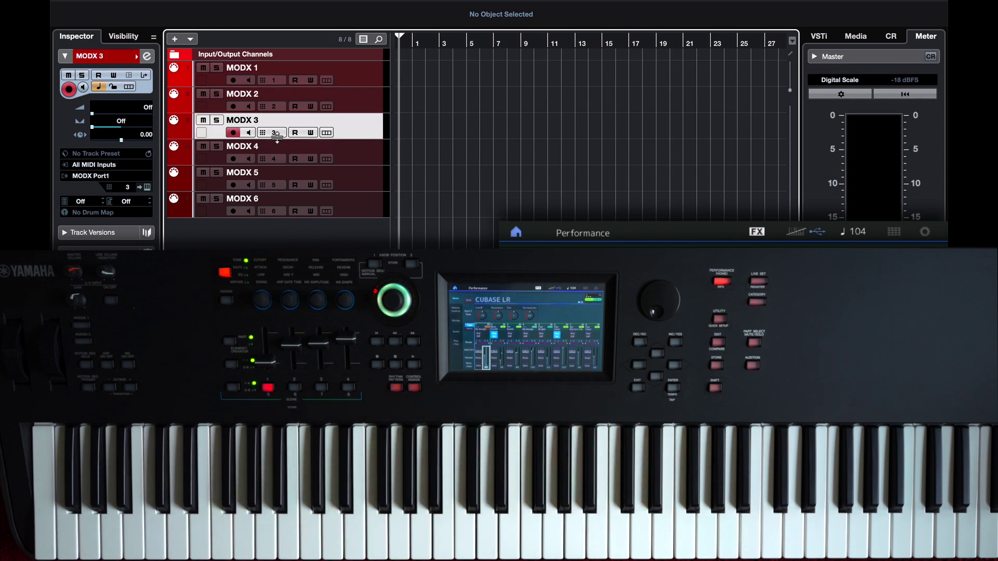
{"action": "left_click", "coordinate": [127, 188]}
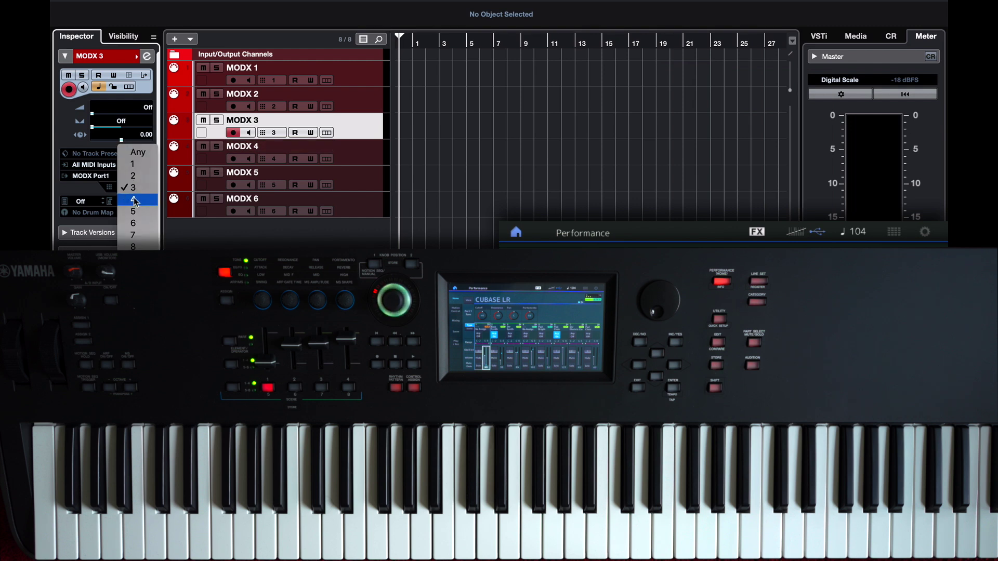
{"action": "left_click", "coordinate": [142, 236]}
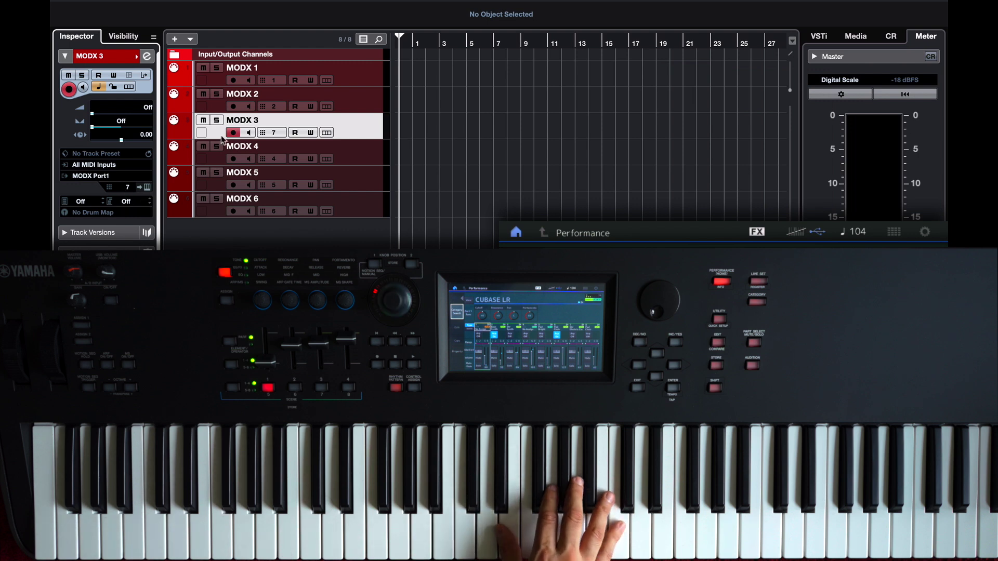
{"action": "left_click_drag", "start_coordinate": [386, 124], "coordinate": [384, 215]}
Record-arm MODX 4 and MODX 5, and switch on input monitoring for MODX 2
{"action": "left_click", "coordinate": [348, 100]}
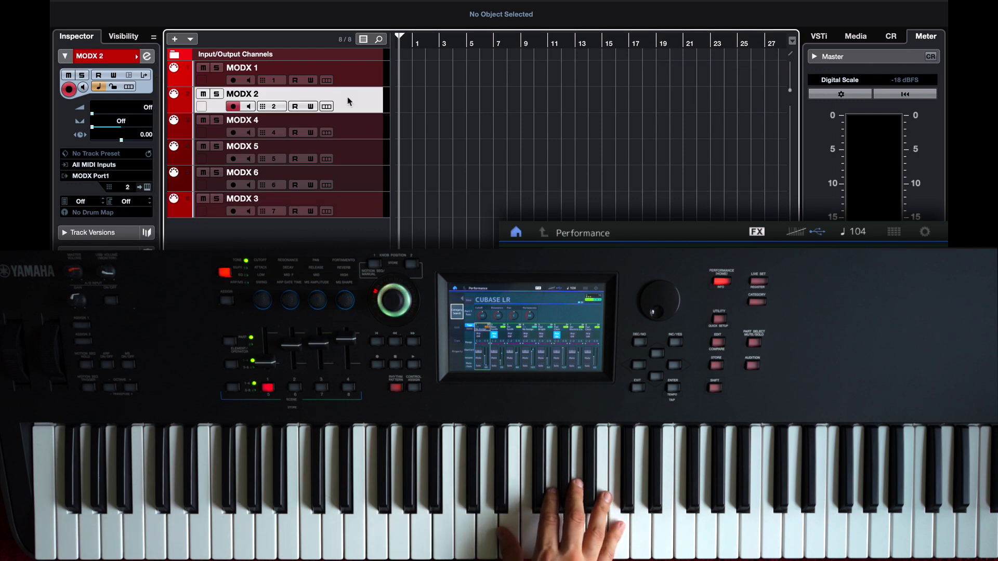
{"action": "left_click", "coordinate": [233, 133]}
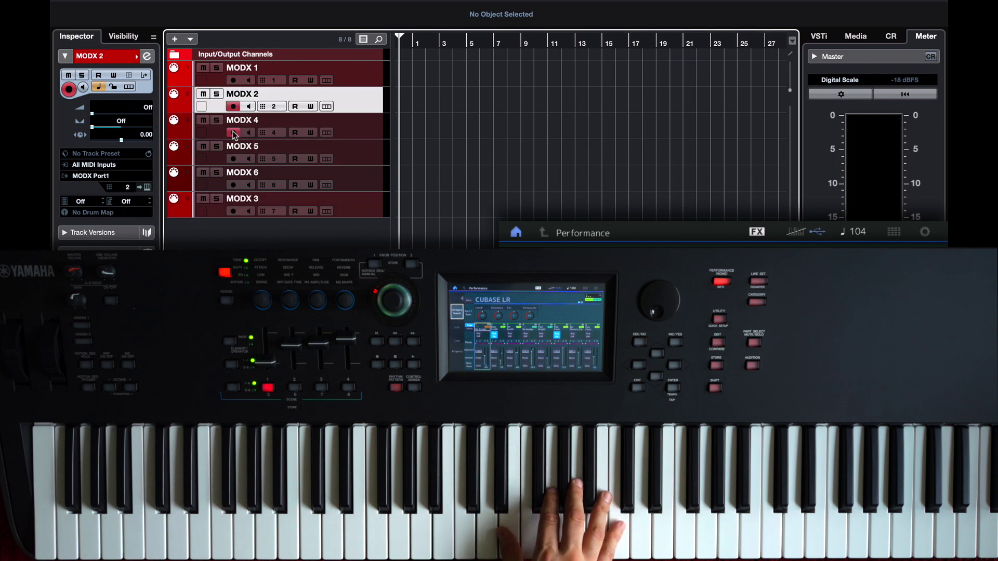
{"action": "left_click", "coordinate": [232, 159]}
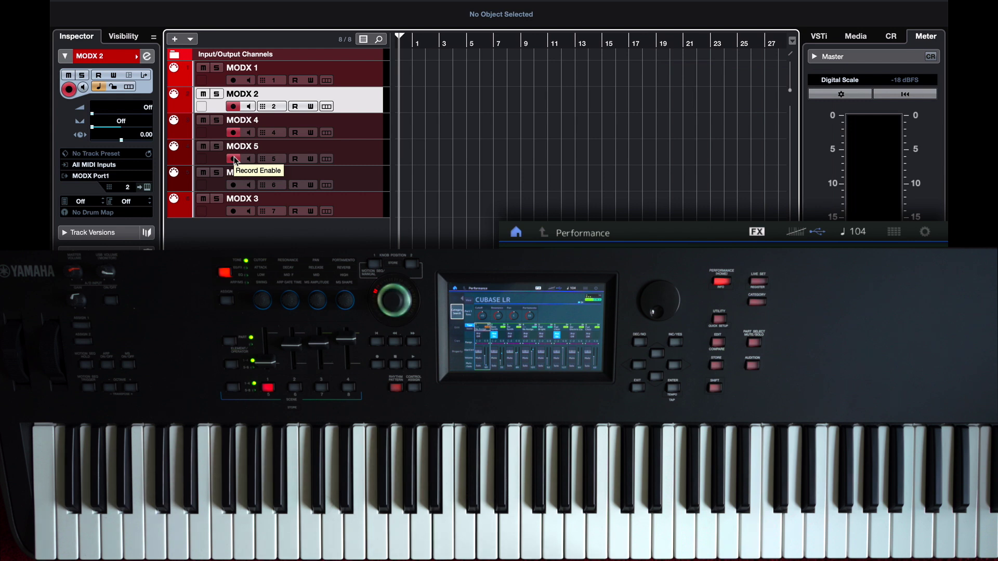
{"action": "left_click", "coordinate": [237, 127]}
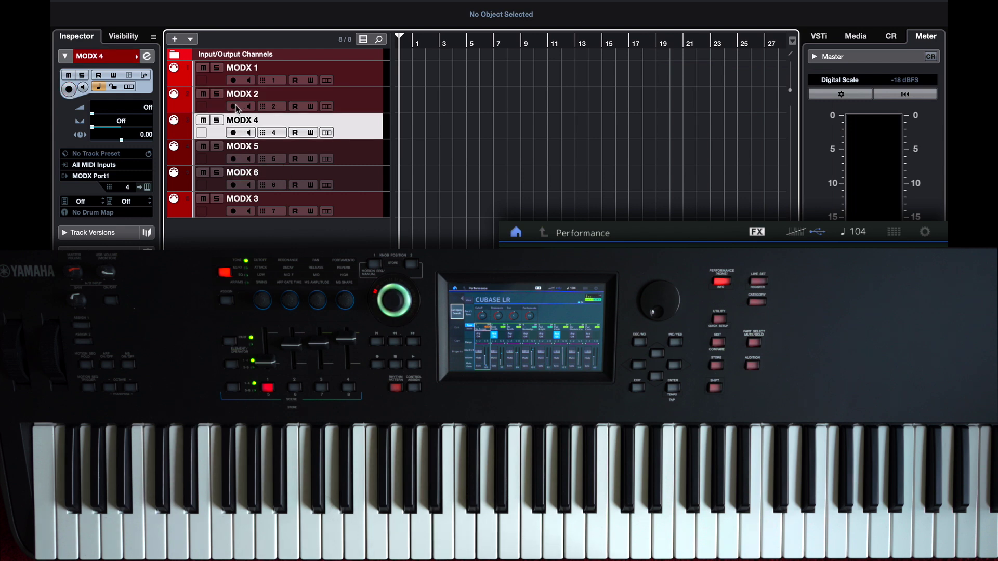
{"action": "left_click", "coordinate": [249, 107]}
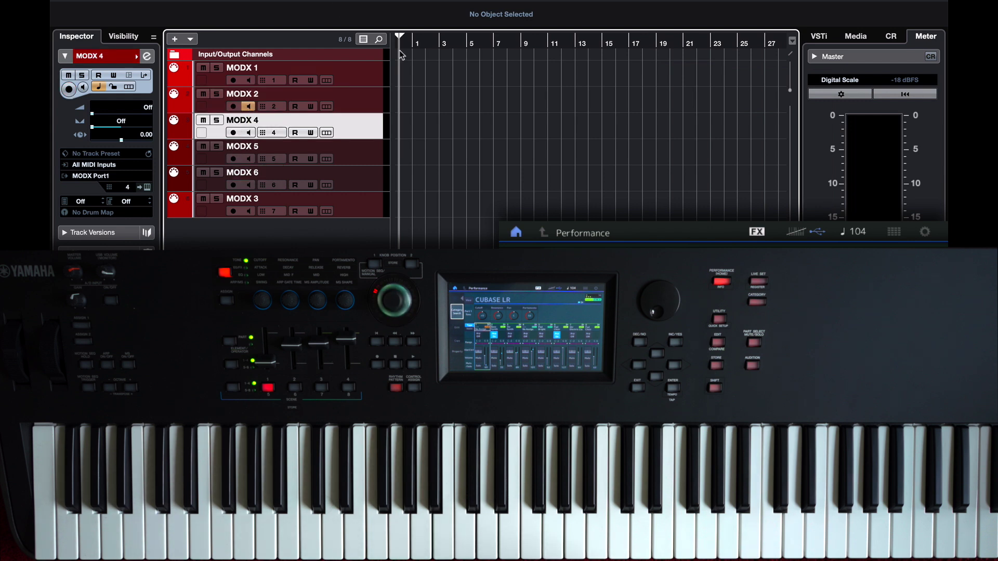
Set a cycle range from bar 1, enable looping, then record MODX 1 and MODX 2 parts
{"action": "left_click_drag", "start_coordinate": [416, 32], "coordinate": [415, 83]}
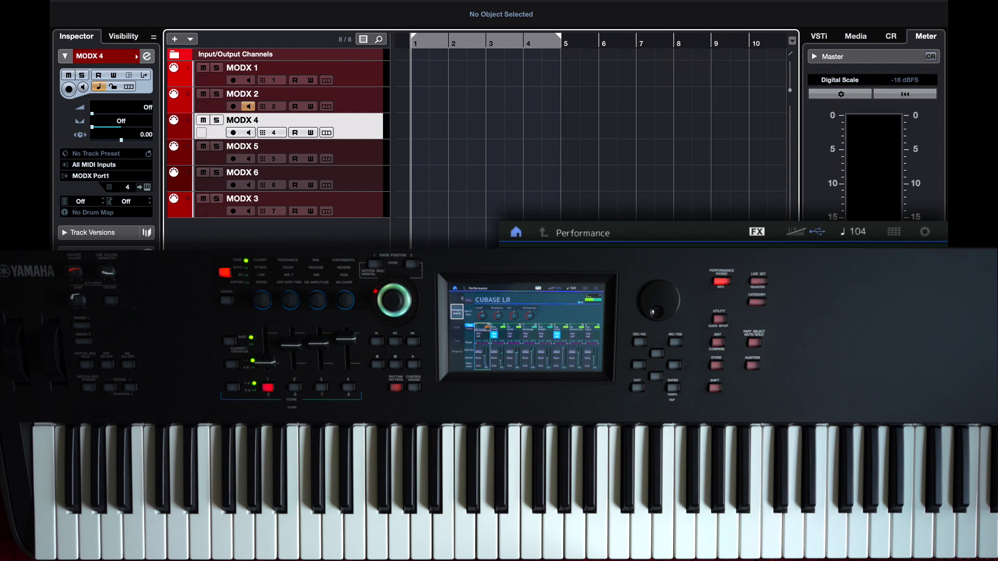
{"action": "key", "text": "KP_Divide"}
{"action": "left_click", "coordinate": [356, 81]}
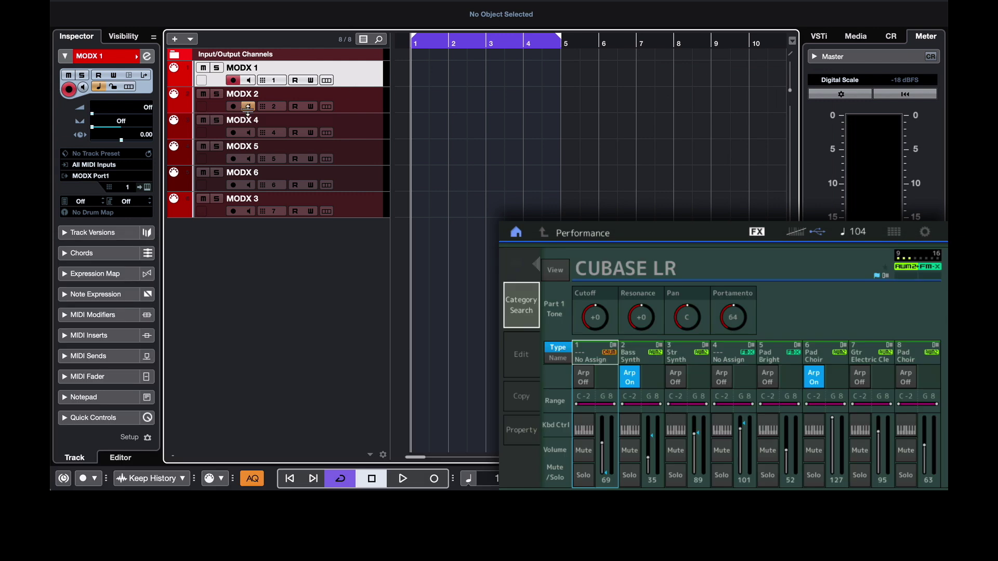
{"action": "left_click", "coordinate": [248, 109]}
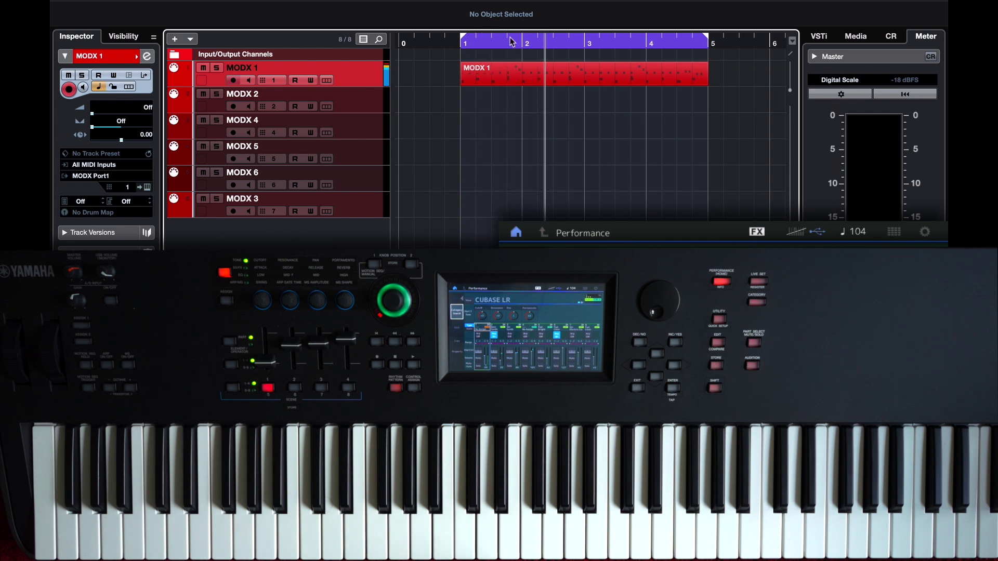
{"action": "left_click", "coordinate": [370, 102]}
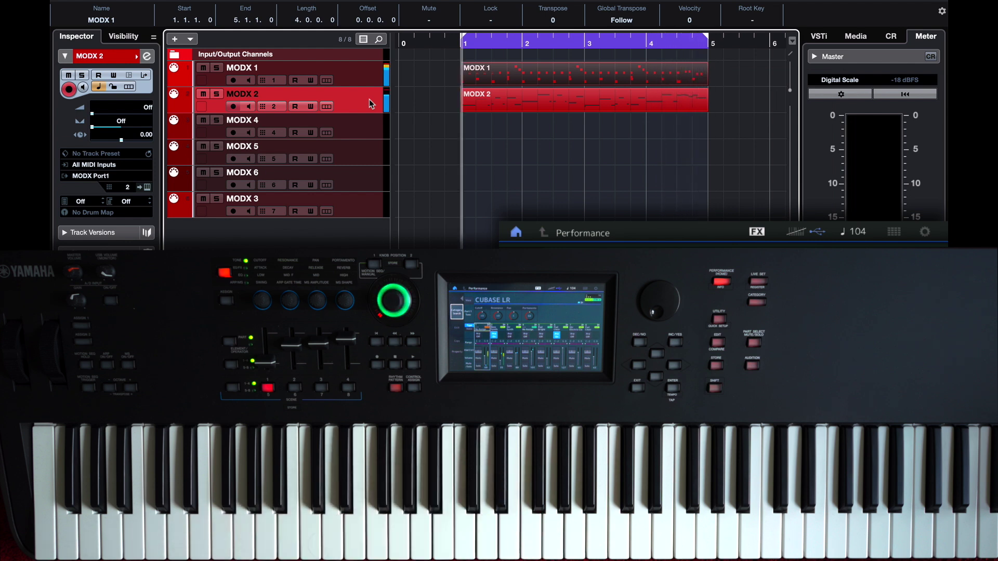
Switch cycle recording to MODX 4, then to MODX 5, on successive passes
{"action": "left_click", "coordinate": [362, 134]}
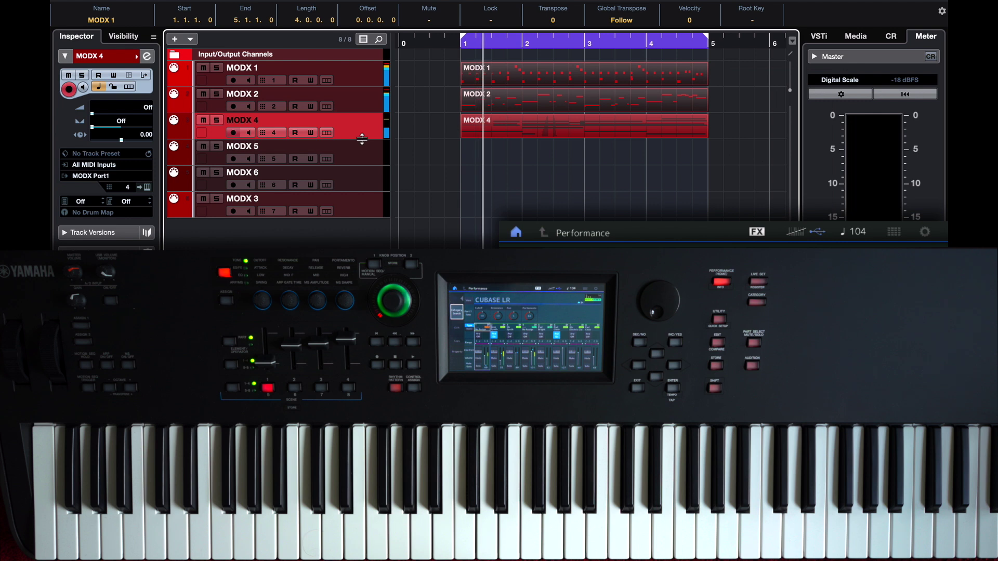
{"action": "left_click", "coordinate": [363, 151]}
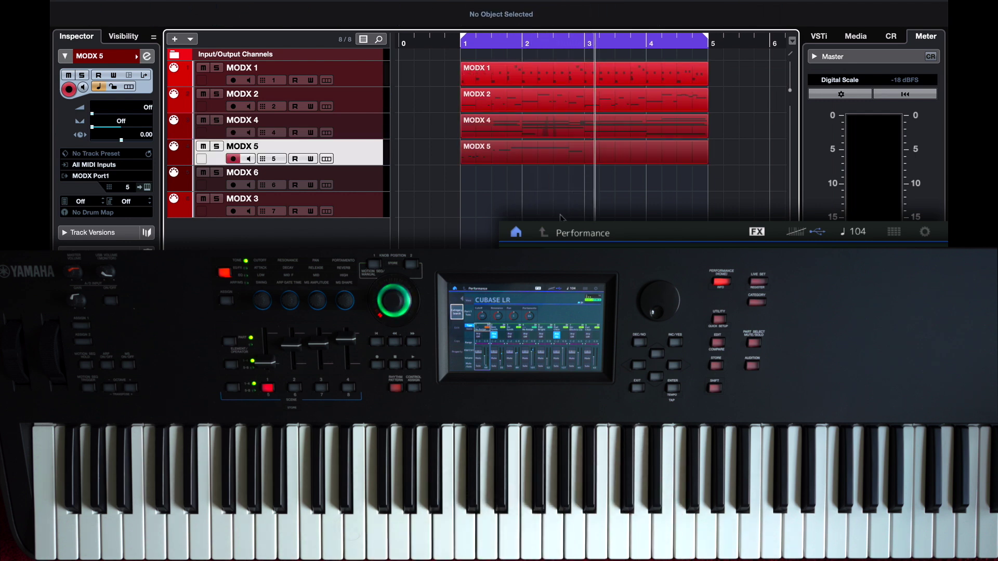
Undo the MODX 5 take, re-record it from bar 1, then record MODX 3
{"action": "key", "text": "ctrl+z"}
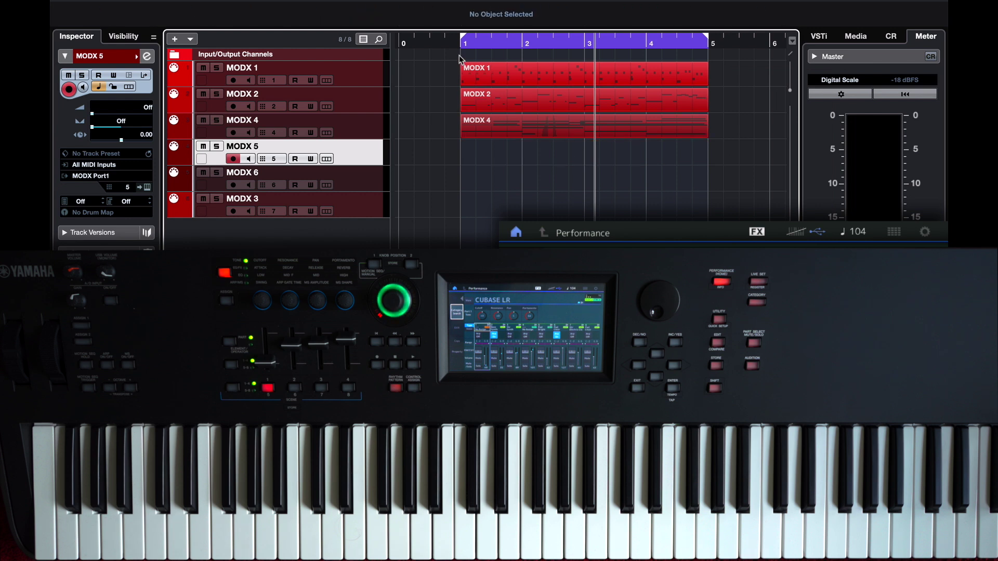
{"action": "left_click", "coordinate": [456, 44]}
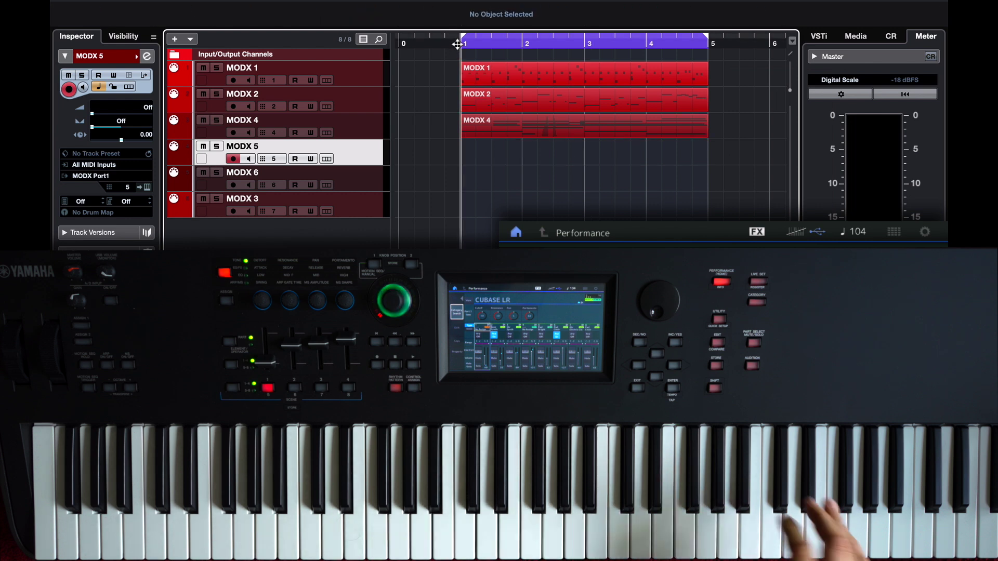
{"action": "key", "text": "KP_Multiply"}
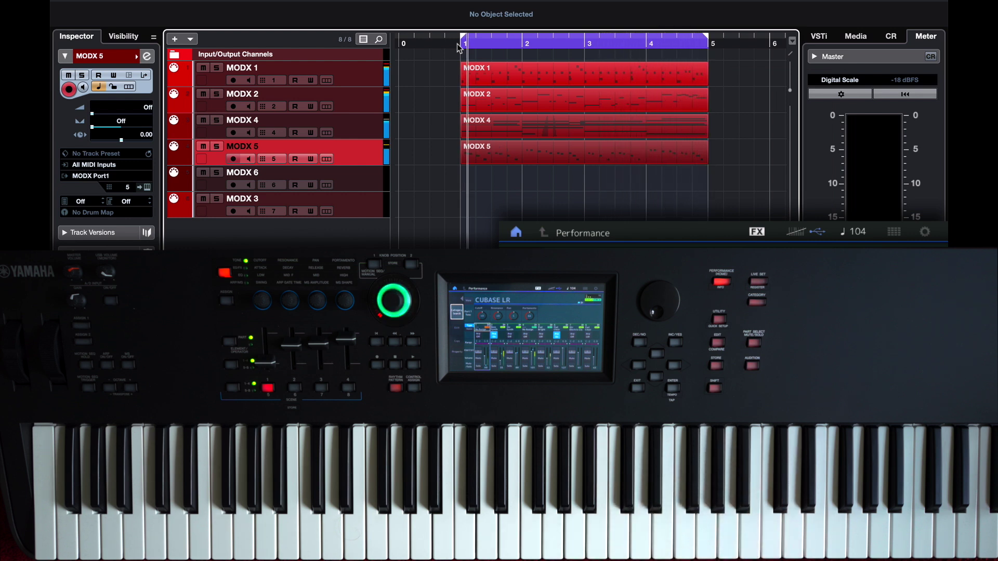
{"action": "left_click", "coordinate": [361, 201]}
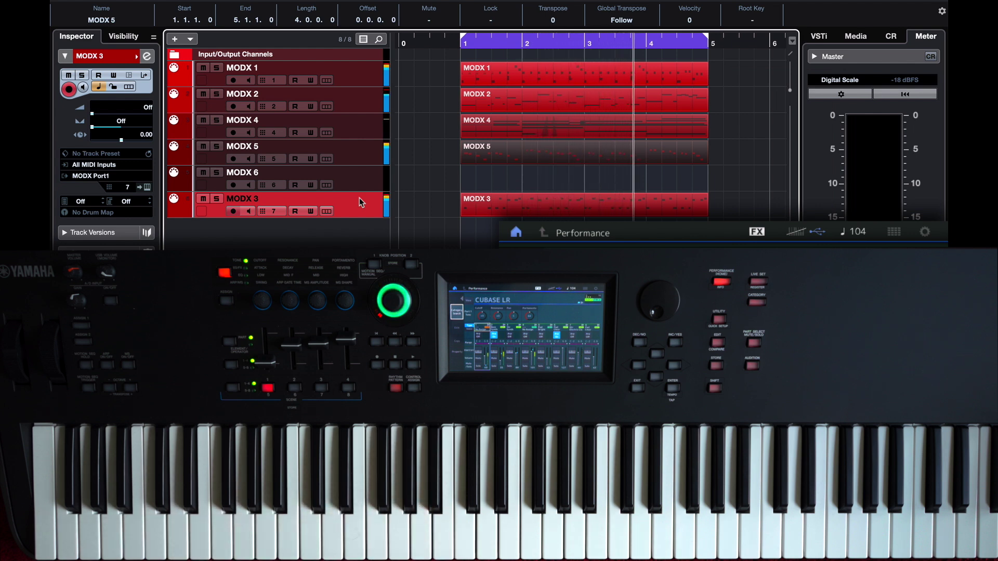
{"action": "left_click", "coordinate": [359, 198]}
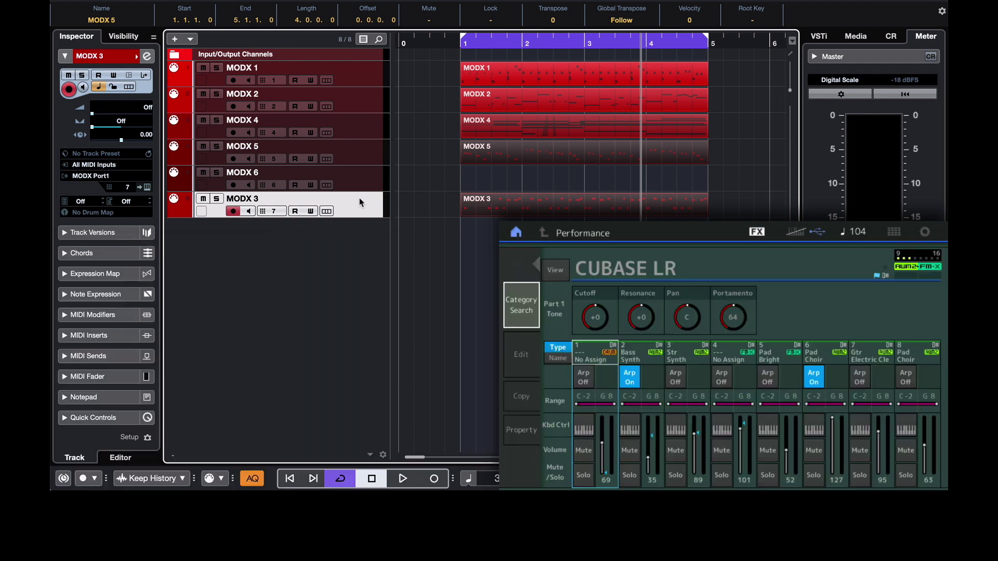
Play back from bar 1 and solo the MODX 3 track
{"action": "left_click", "coordinate": [462, 44]}
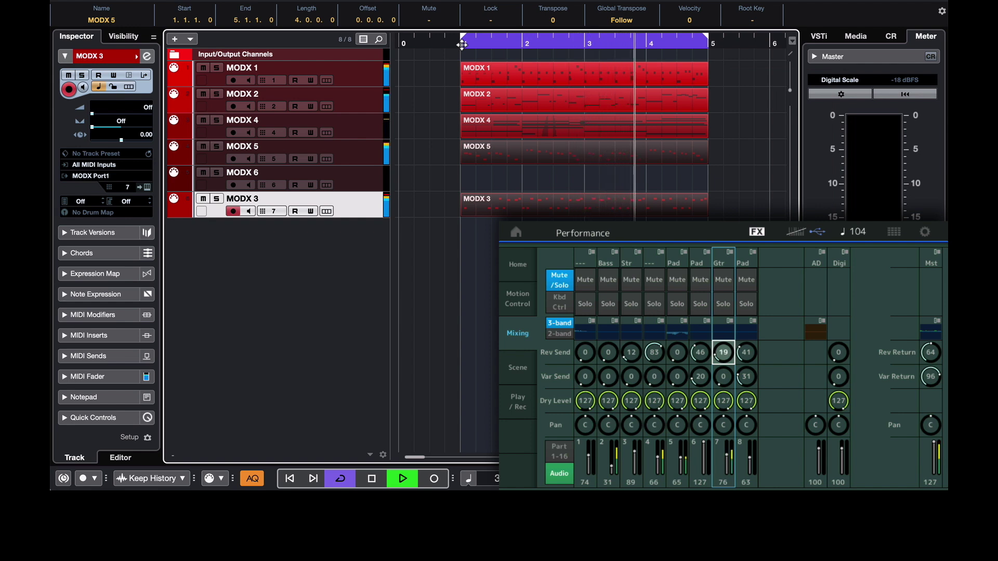
{"action": "left_click", "coordinate": [218, 198]}
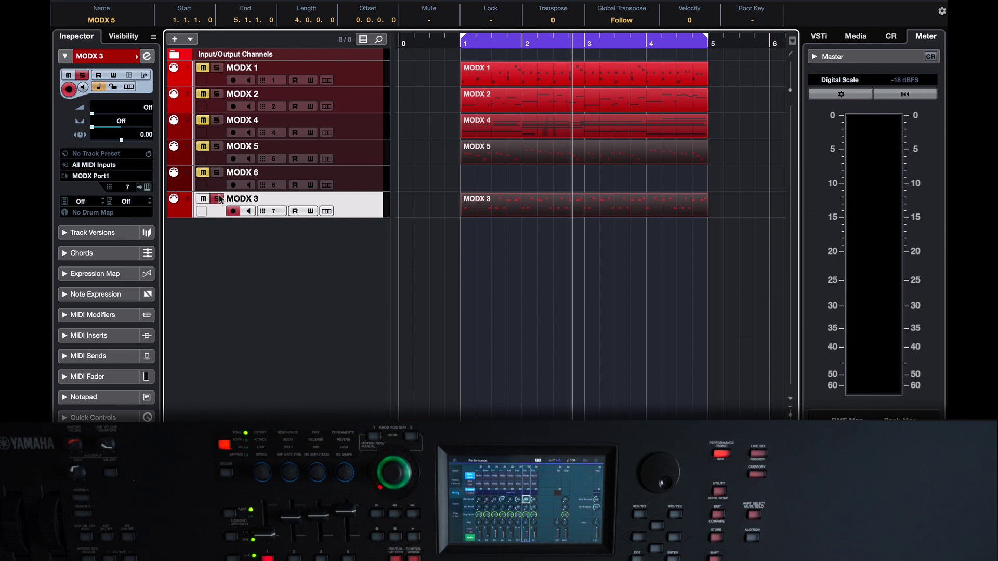
Unsolo MODX 3 and open its recorded part in the Key Editor
{"action": "left_click", "coordinate": [217, 198]}
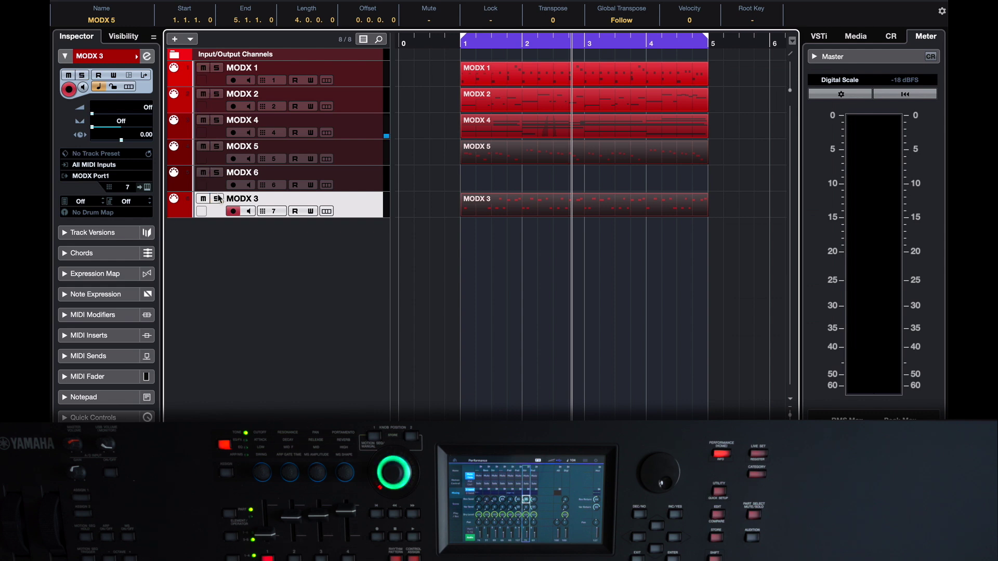
{"action": "left_click", "coordinate": [494, 205]}
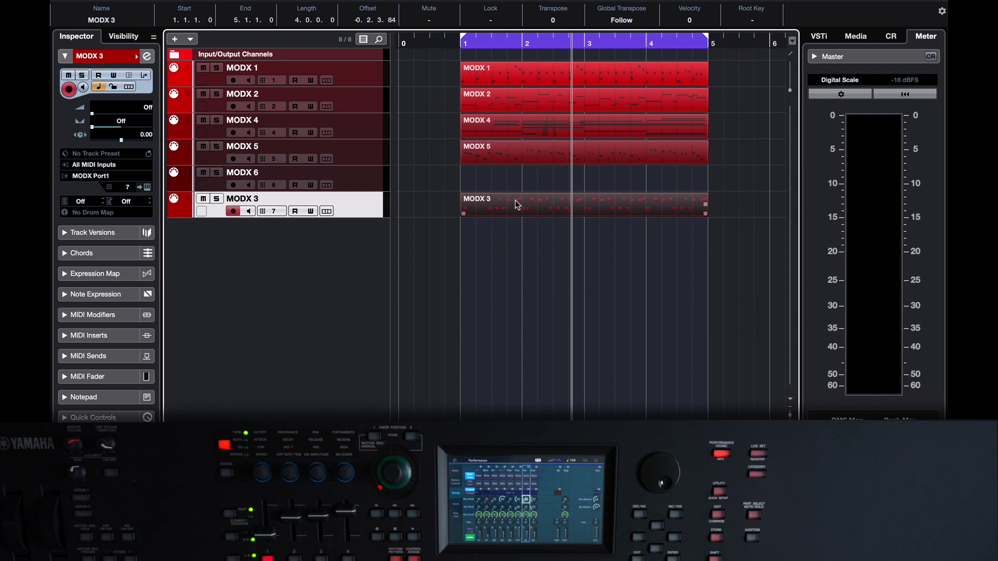
{"action": "double_click", "coordinate": [517, 204]}
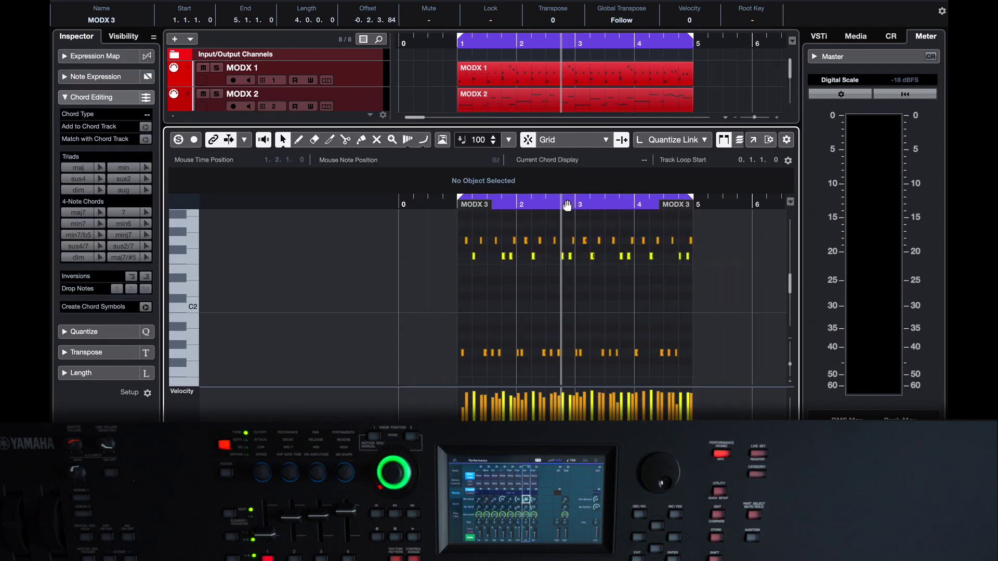
Inspect an F2 note near bar 3, close the editor and fit all parts in view
{"action": "left_click_drag", "start_coordinate": [571, 201], "coordinate": [575, 225]}
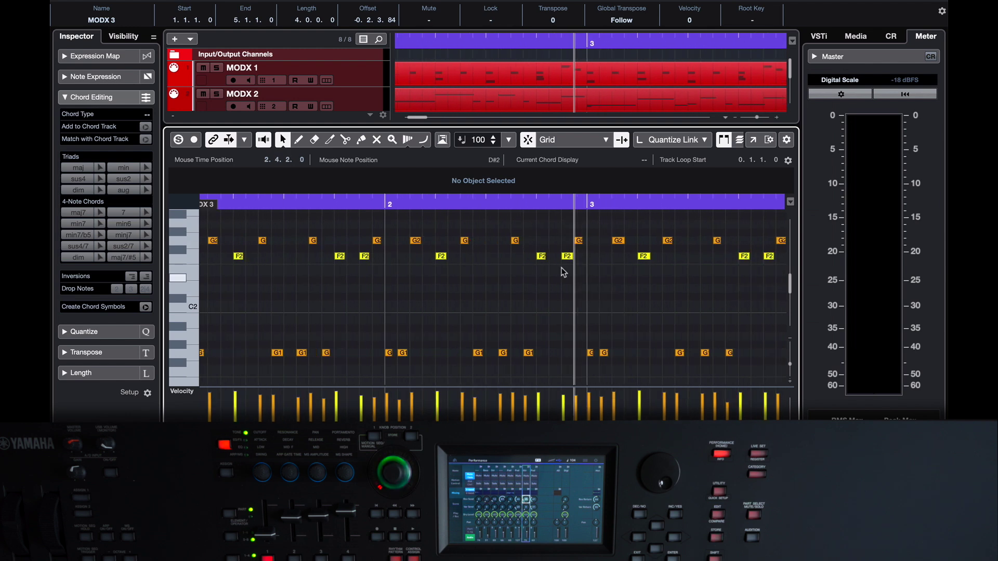
{"action": "left_click", "coordinate": [541, 256]}
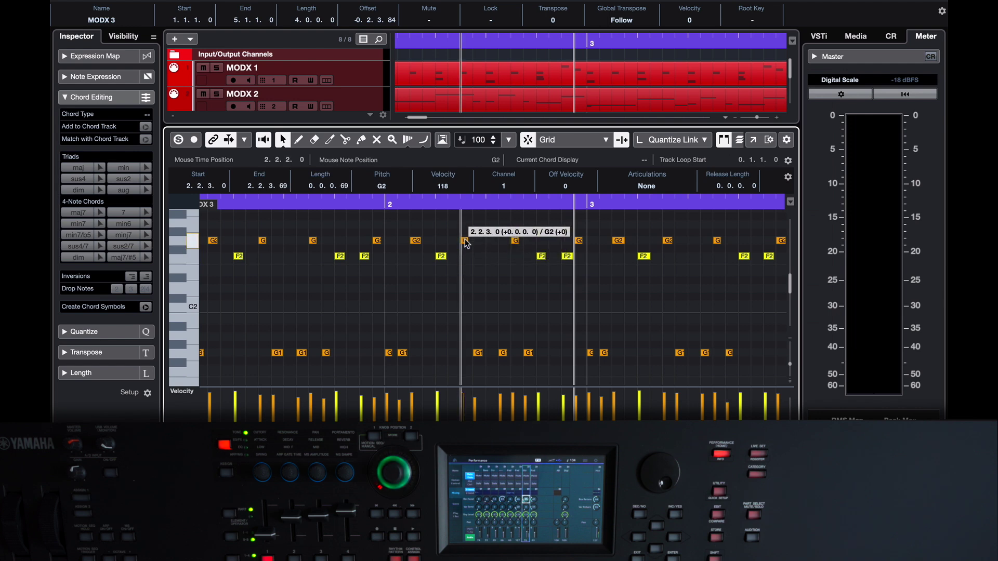
{"action": "key", "text": "Return"}
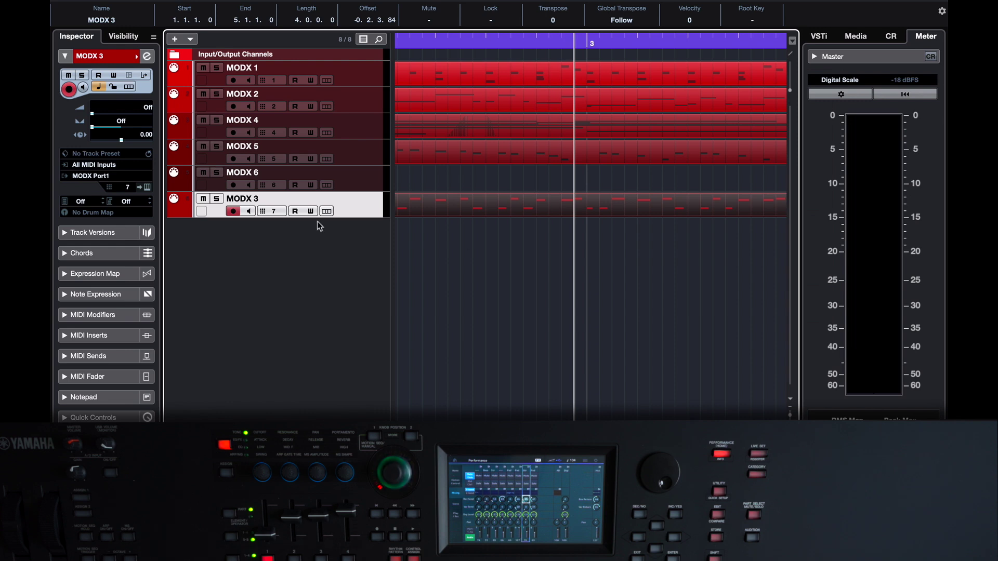
{"action": "key", "text": "shift+f"}
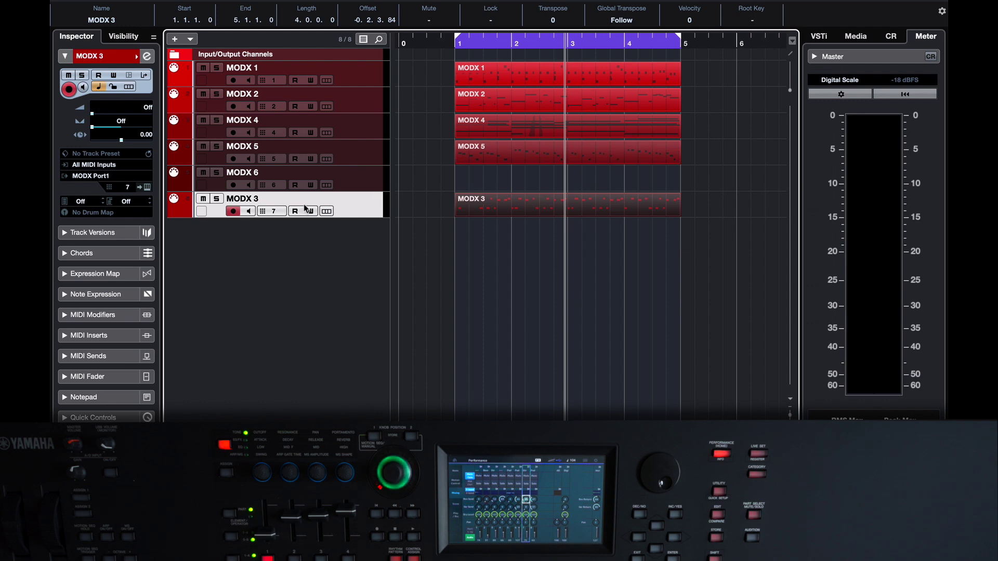
Add five audio tracks named MODX AUDIO fed from Stereo In, then select MODX AUDIO 1
{"action": "left_click", "coordinate": [174, 40]}
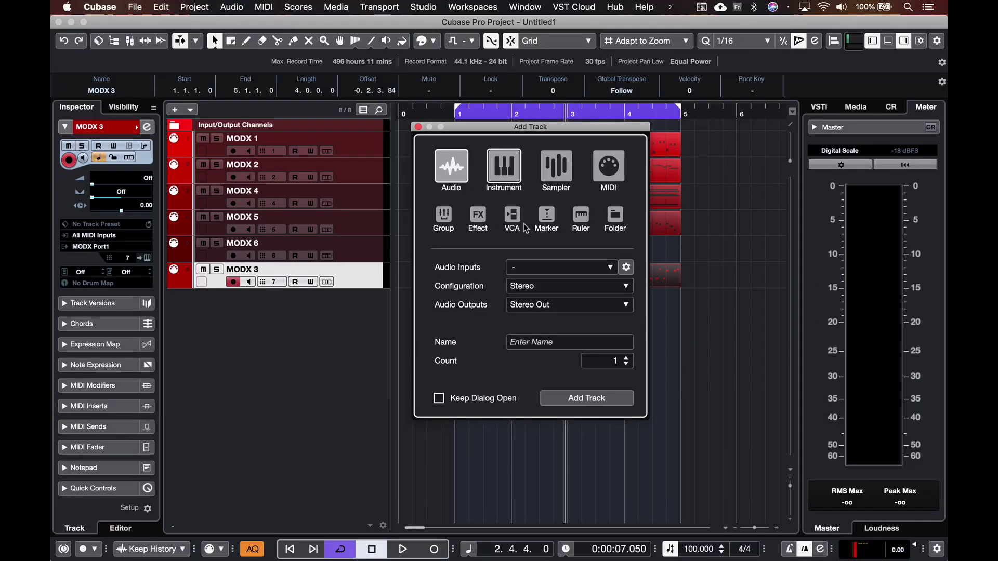
{"action": "left_click", "coordinate": [535, 267]}
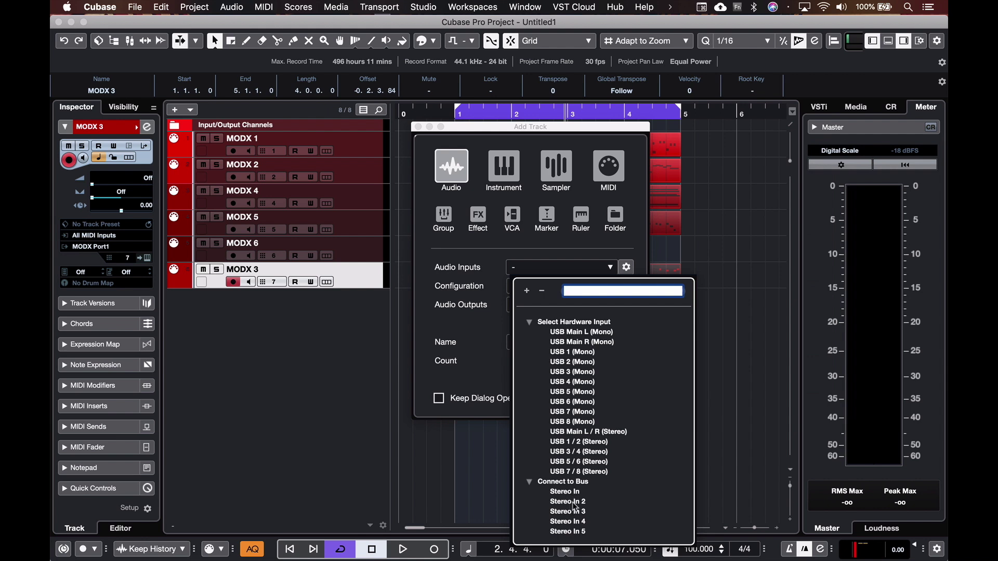
{"action": "left_click", "coordinate": [565, 492]}
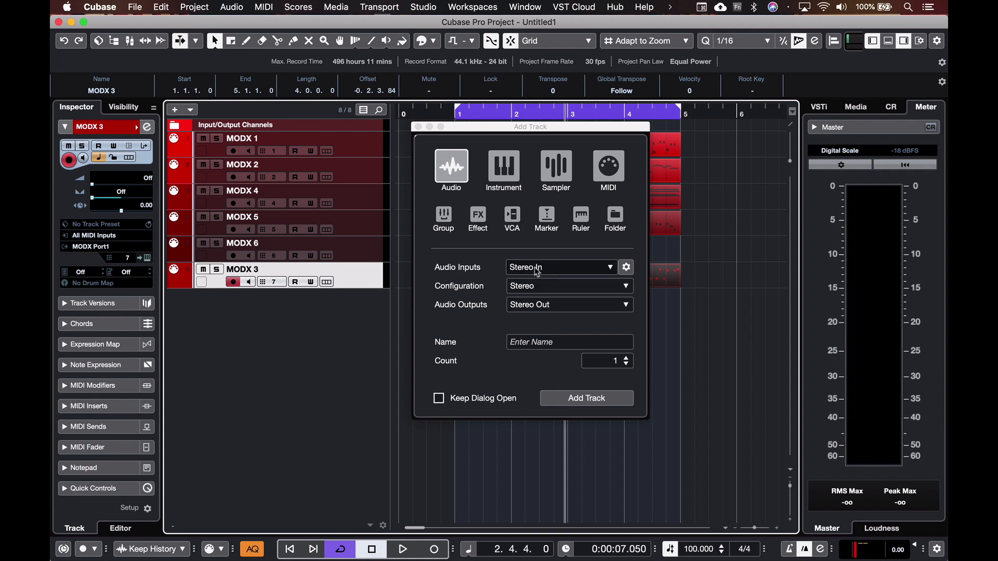
{"action": "left_click", "coordinate": [528, 342]}
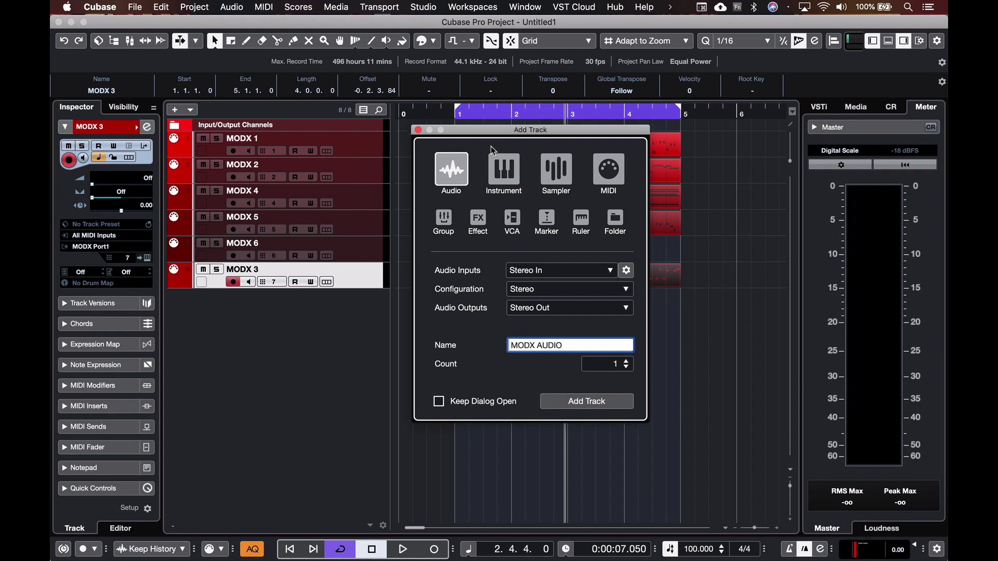
{"action": "left_click_drag", "start_coordinate": [458, 133], "coordinate": [481, 133]}
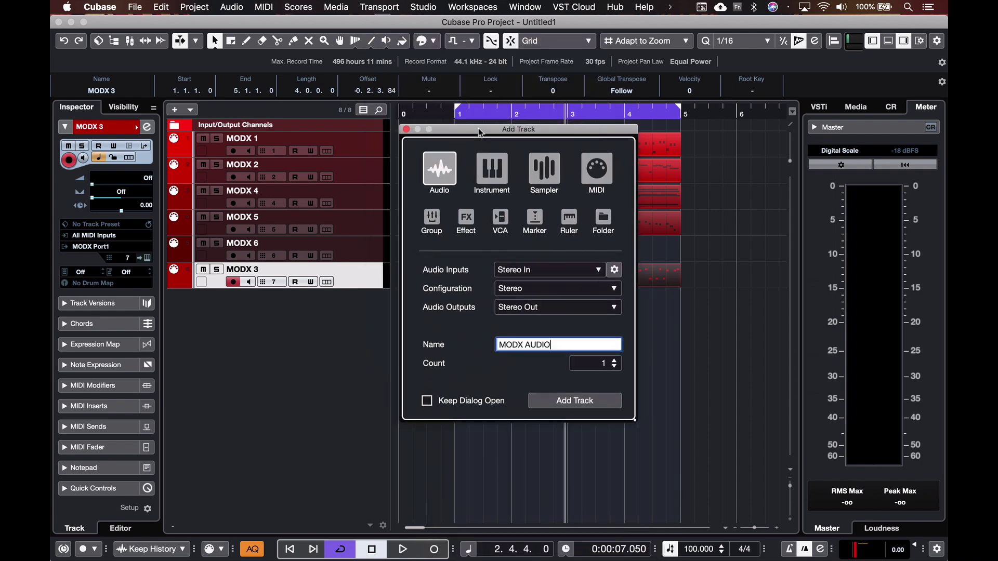
{"action": "left_click", "coordinate": [614, 361]}
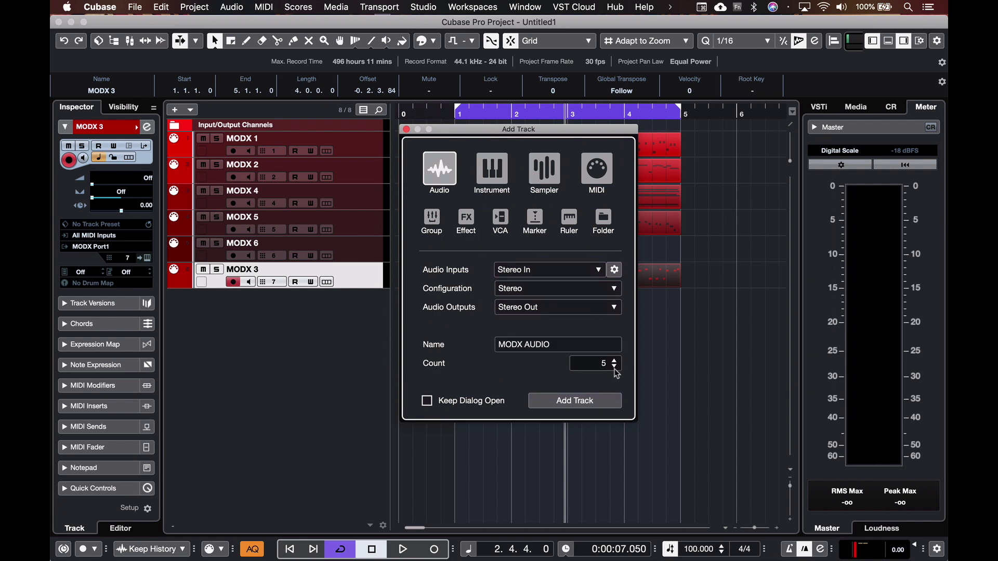
{"action": "left_click", "coordinate": [563, 400]}
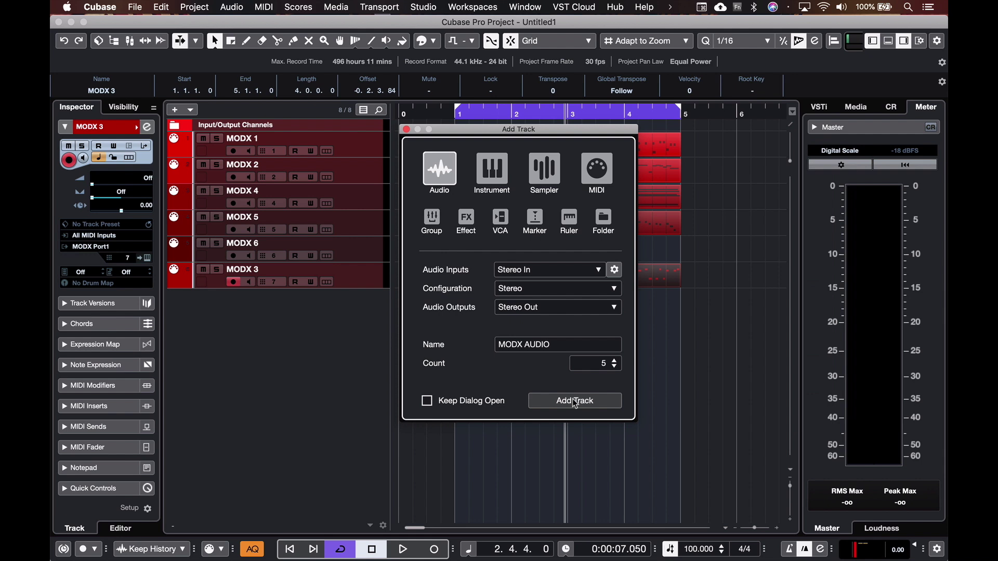
{"action": "left_click", "coordinate": [378, 313]}
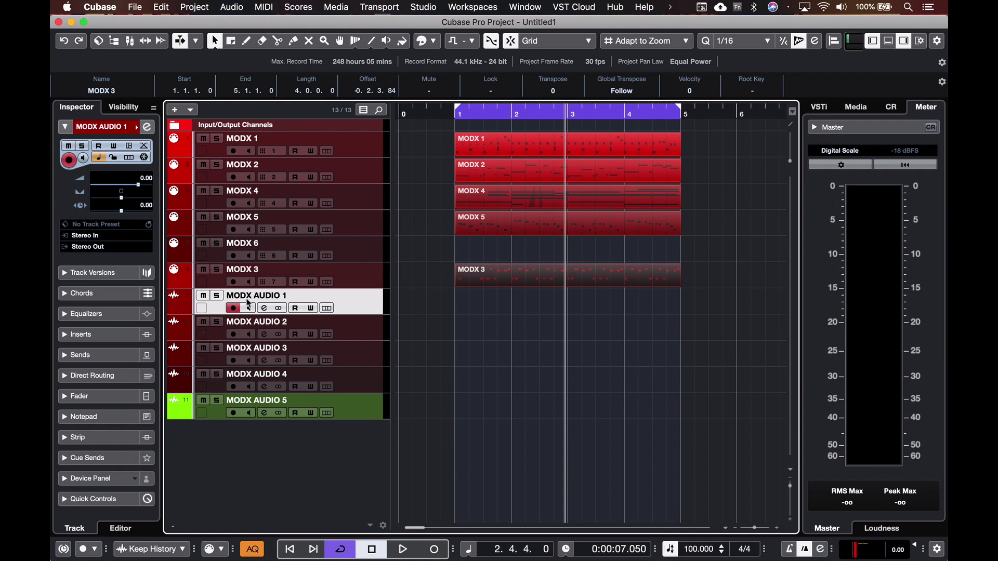
Route MODX AUDIO 1, 2 and 3 to Stereo In, Stereo In 2 and Stereo In 3
{"action": "left_click", "coordinate": [114, 237]}
{"action": "left_click", "coordinate": [138, 300]}
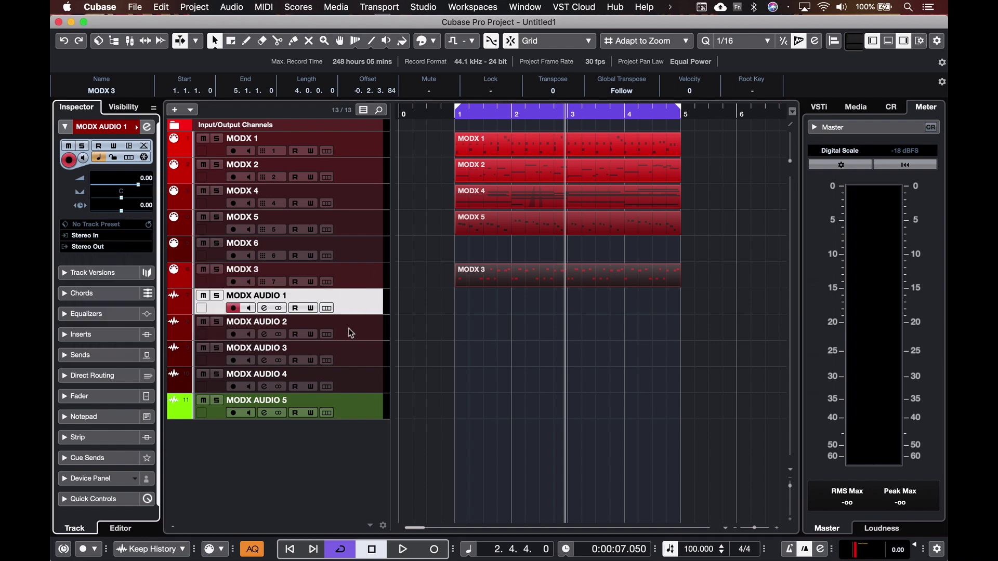
{"action": "left_click", "coordinate": [351, 332]}
{"action": "left_click", "coordinate": [111, 237]}
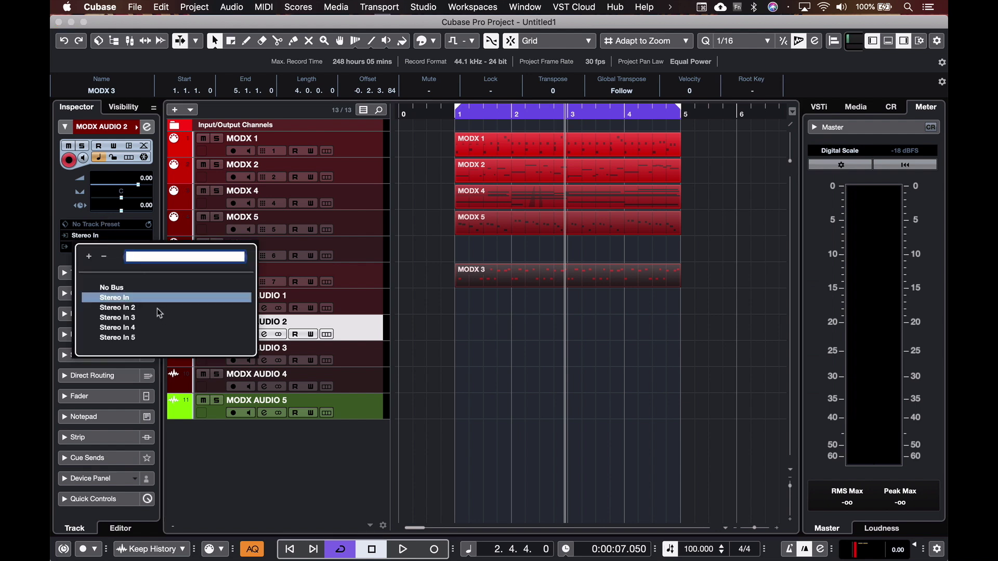
{"action": "left_click", "coordinate": [160, 307]}
{"action": "left_click", "coordinate": [345, 359]}
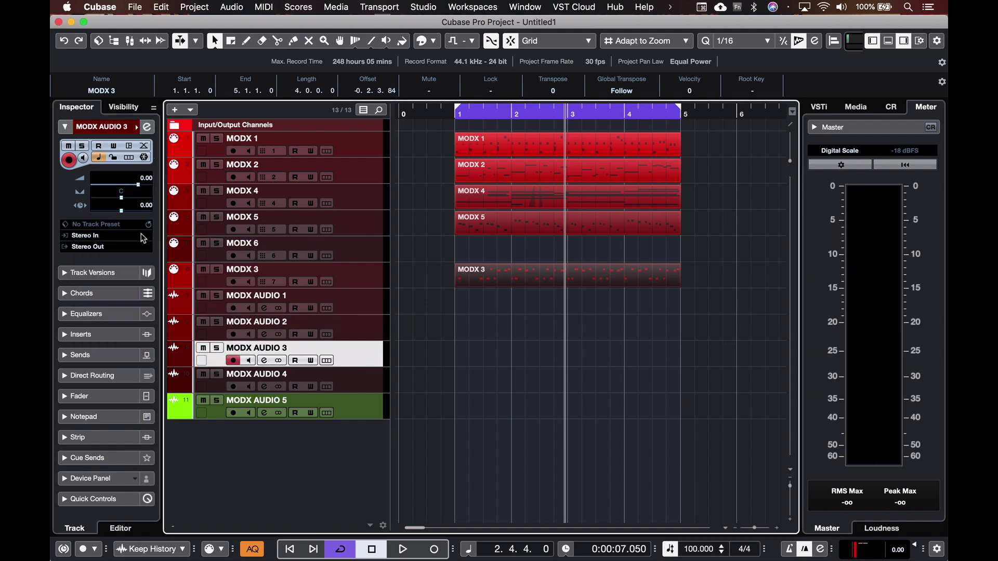
{"action": "left_click", "coordinate": [124, 238]}
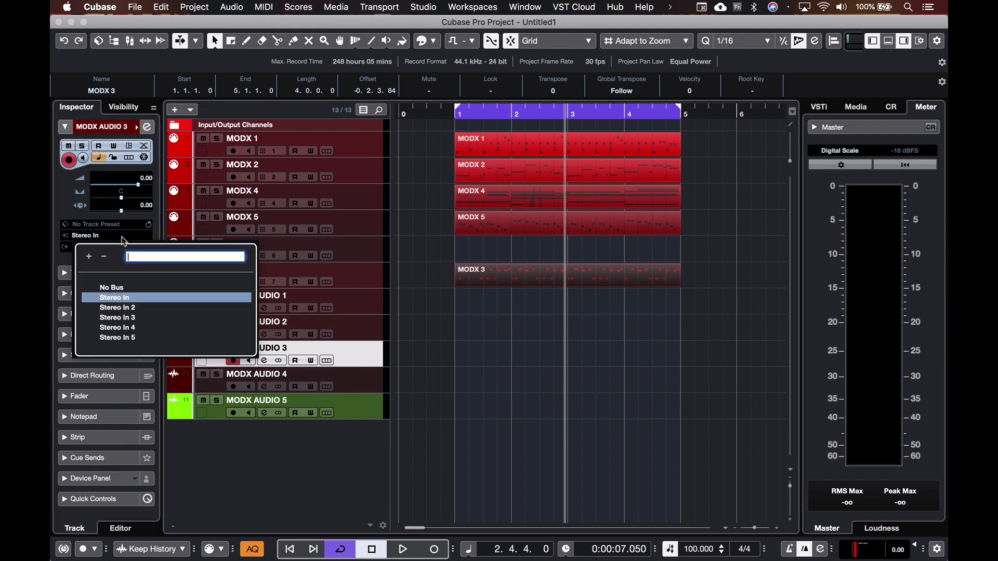
{"action": "left_click", "coordinate": [172, 318]}
Route MODX AUDIO 4 to Stereo In 4 and MODX AUDIO 5 to Stereo In 5, then return to bar 1
{"action": "left_click", "coordinate": [345, 384]}
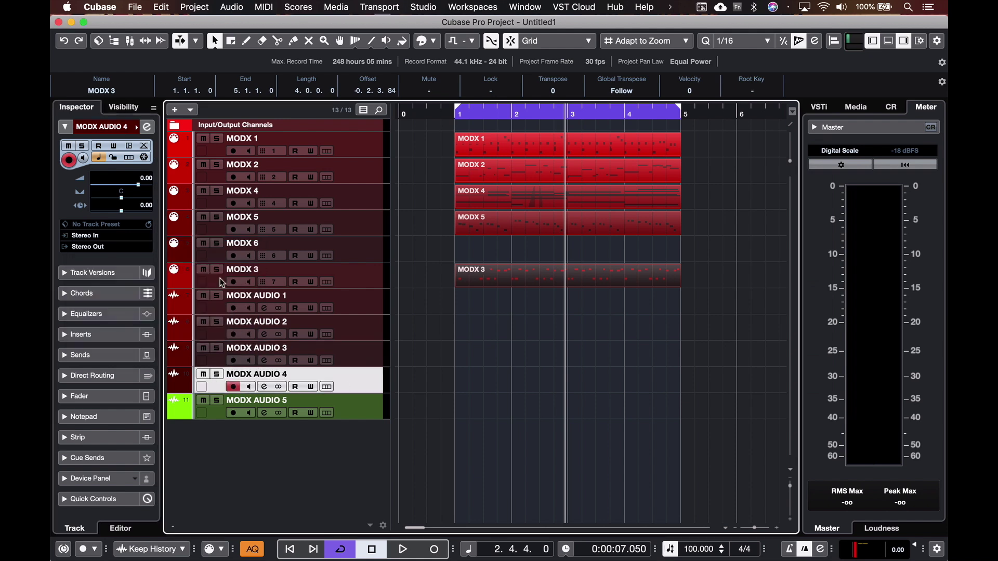
{"action": "left_click", "coordinate": [127, 237]}
{"action": "left_click", "coordinate": [156, 328]}
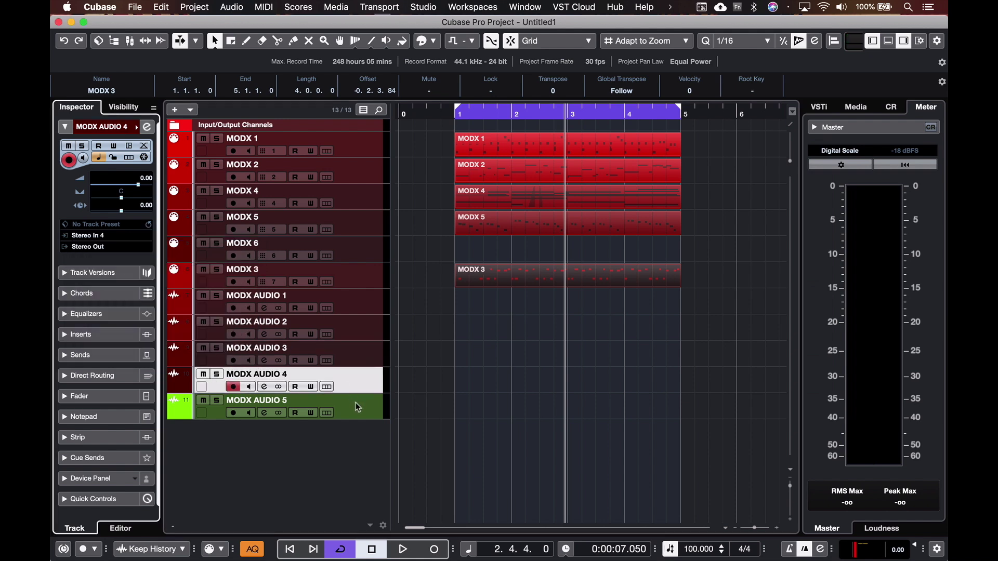
{"action": "left_click", "coordinate": [358, 407]}
{"action": "left_click", "coordinate": [138, 237]}
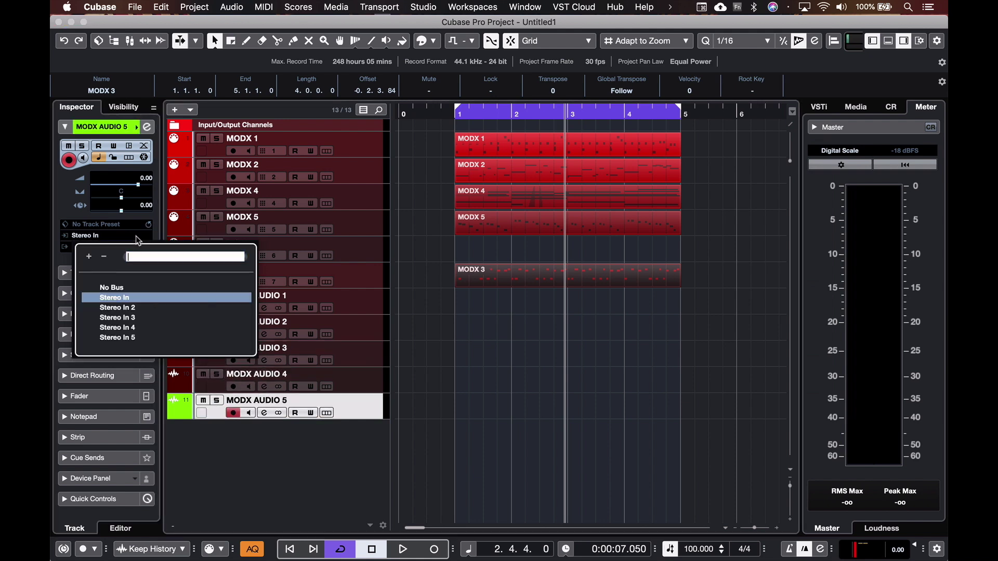
{"action": "left_click", "coordinate": [157, 337]}
{"action": "left_click", "coordinate": [458, 114]}
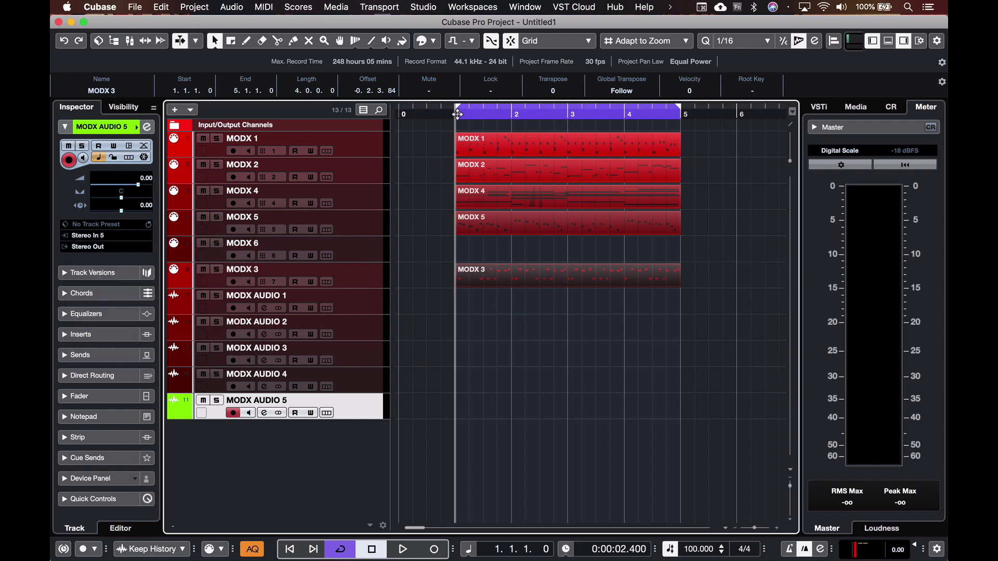
{"action": "left_click", "coordinate": [357, 308]}
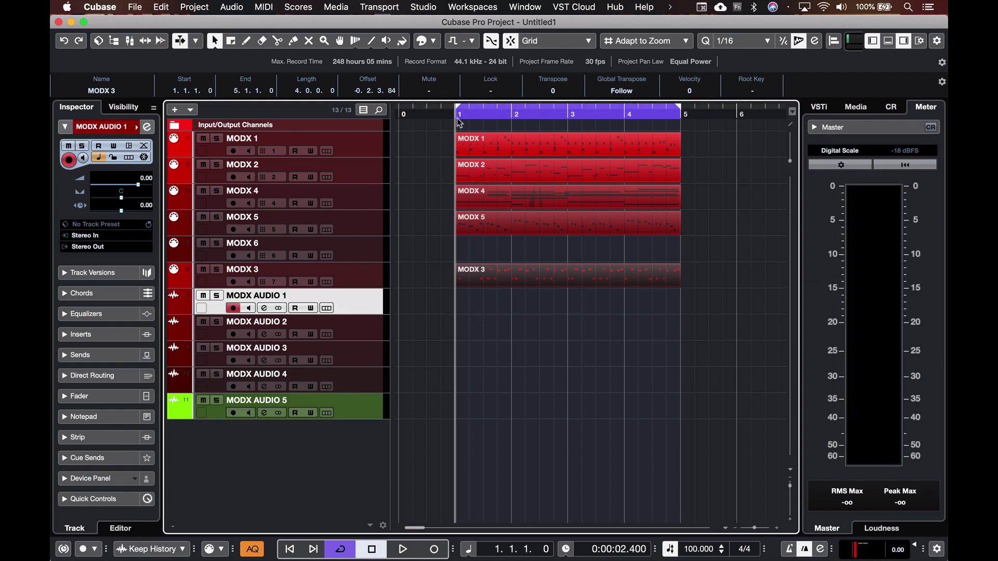
{"action": "key", "text": "KP_Multiply"}
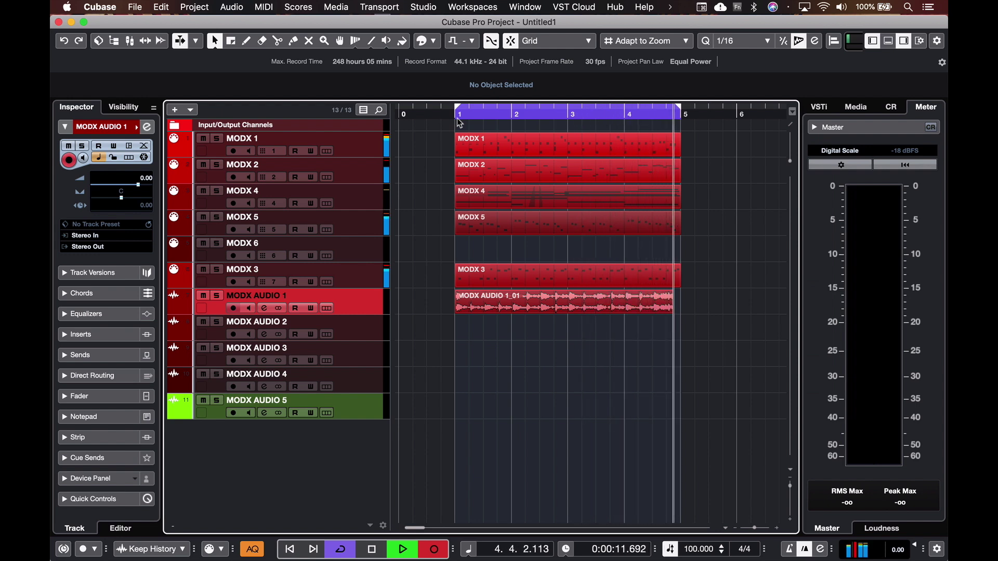
{"action": "key", "text": "space"}
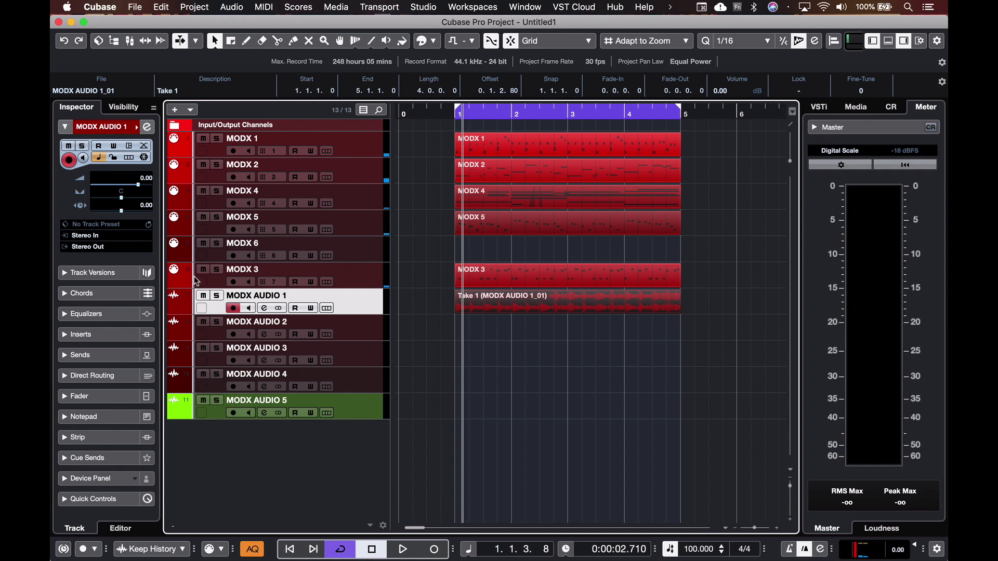
{"action": "left_click", "coordinate": [217, 296]}
{"action": "key", "text": "space"}
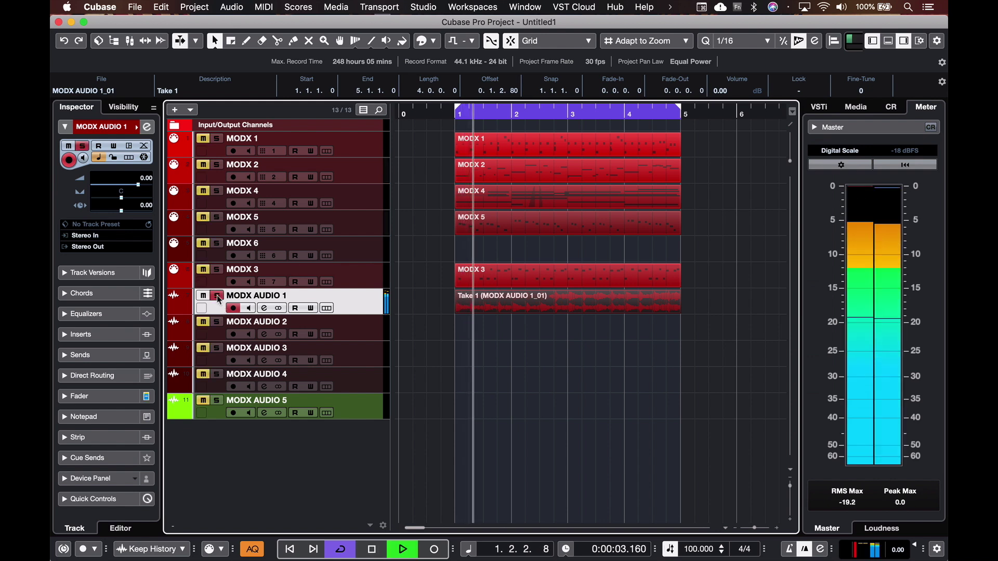
{"action": "key", "text": "space"}
{"action": "key", "text": "Delete"}
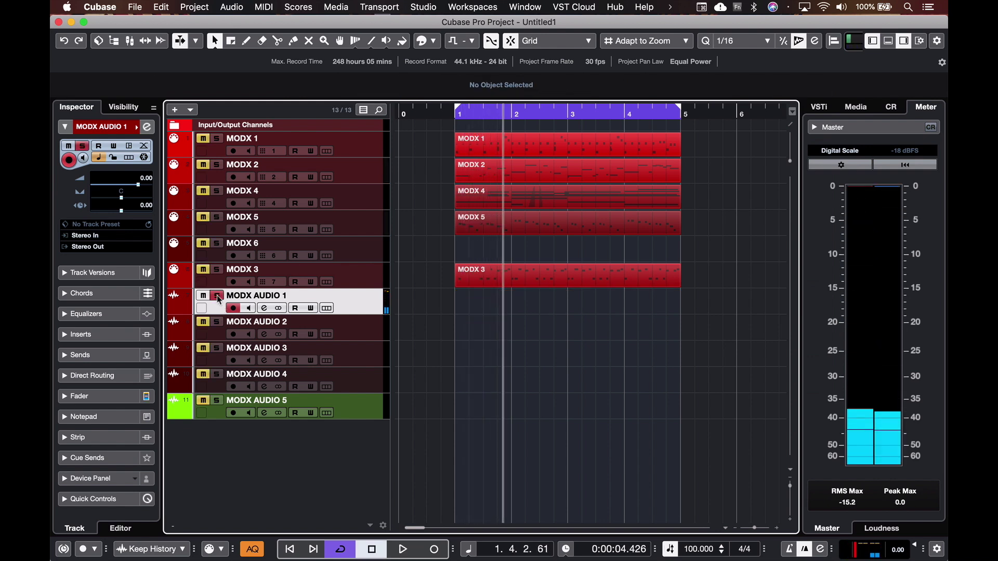
{"action": "left_click", "coordinate": [454, 113]}
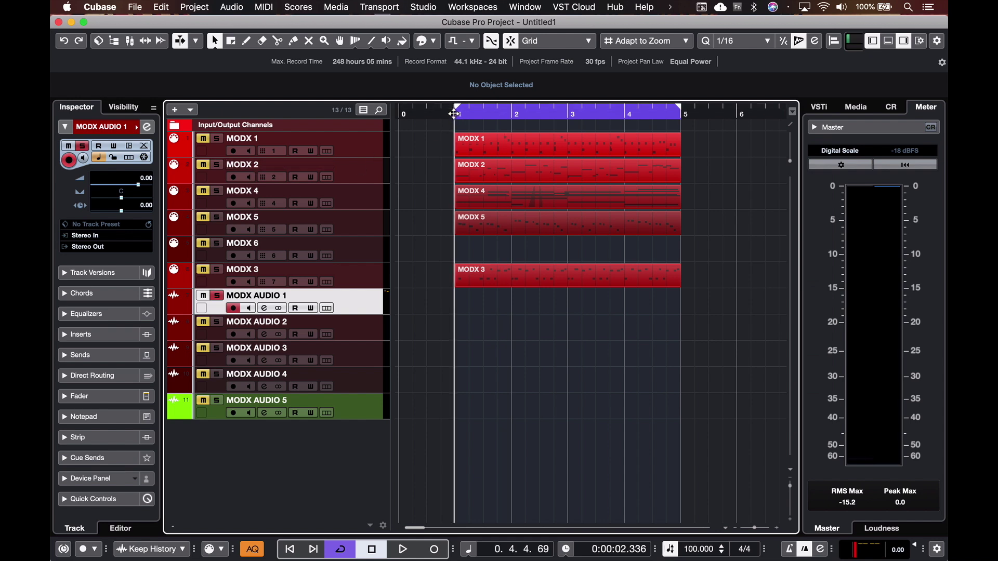
{"action": "left_click", "coordinate": [454, 113]}
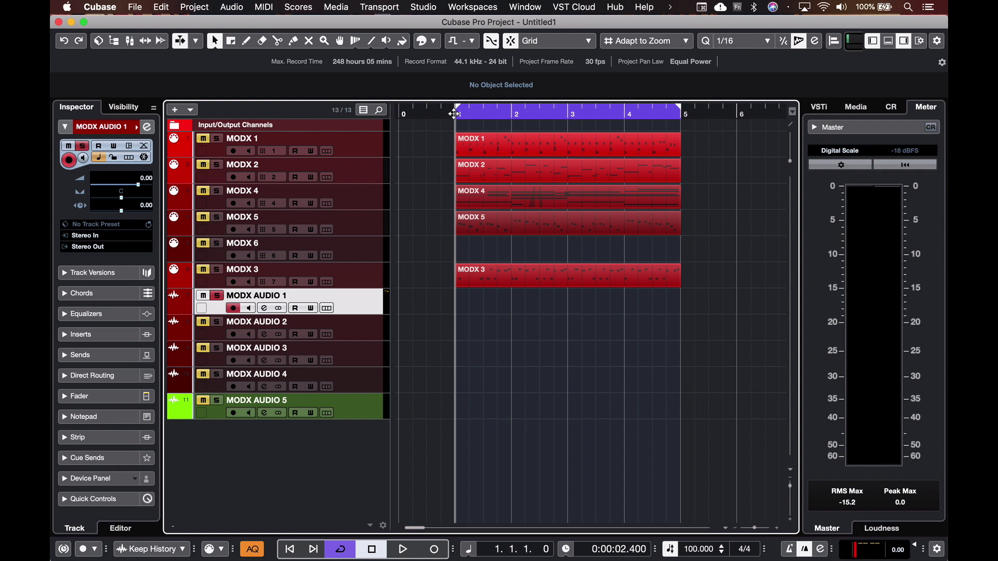
{"action": "key", "text": "s"}
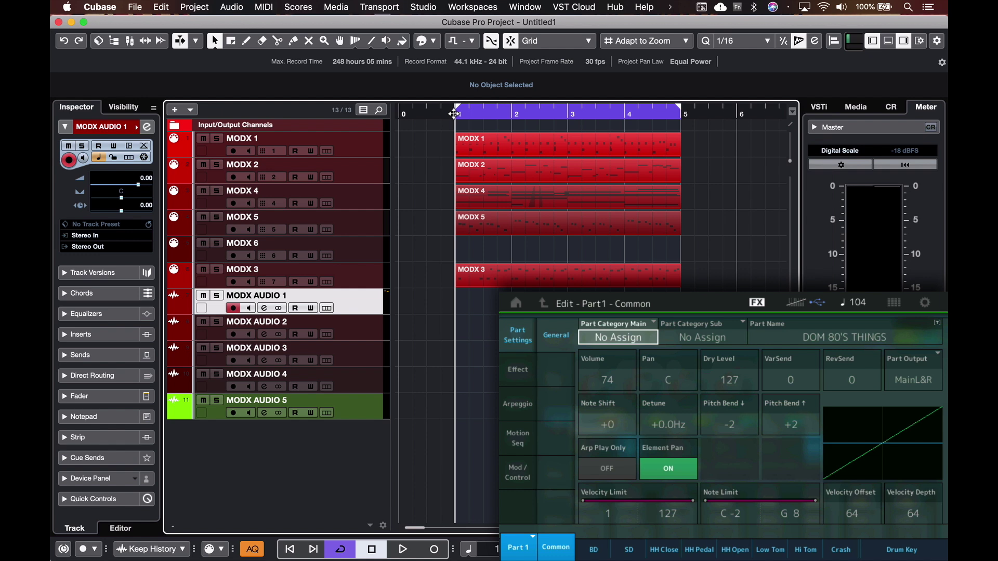
Record-enable the five MODX AUDIO tracks and record takes spanning bars 1 to 5
{"action": "key", "text": "Down"}
{"action": "key", "text": "Down"}
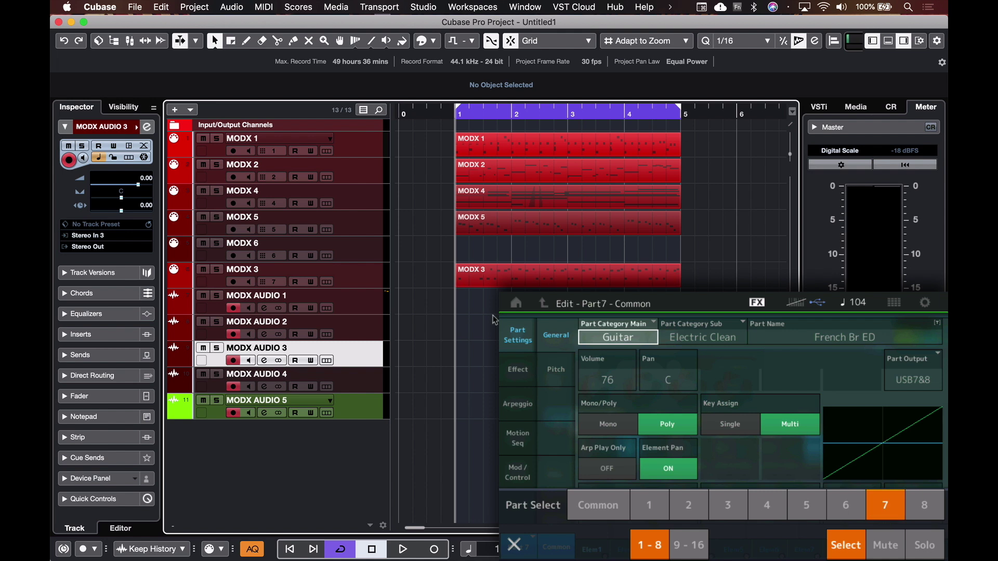
{"action": "key", "text": "KP_Multiply"}
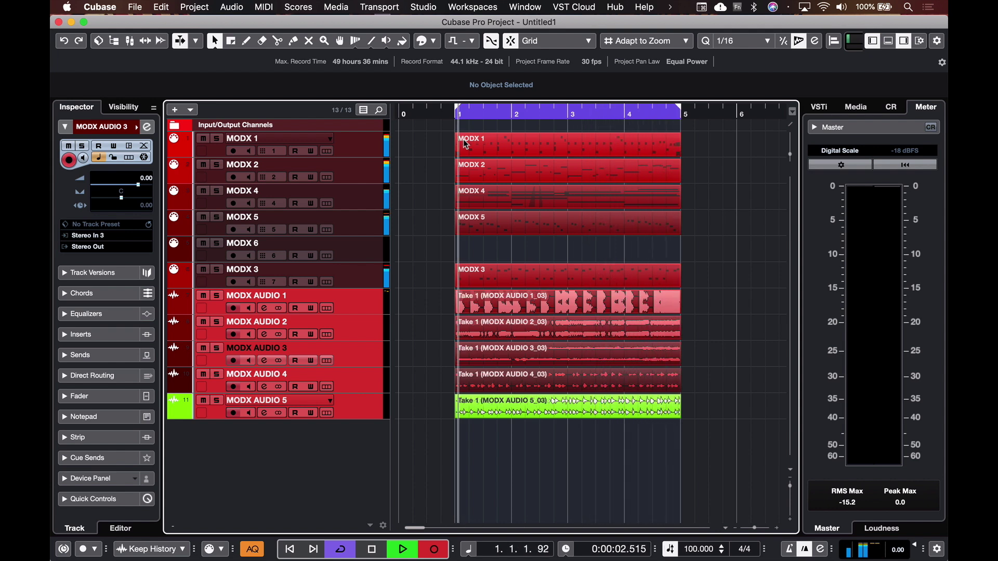
Stop recording, solo MODX AUDIO 1 and play back its take
{"action": "key", "text": "space"}
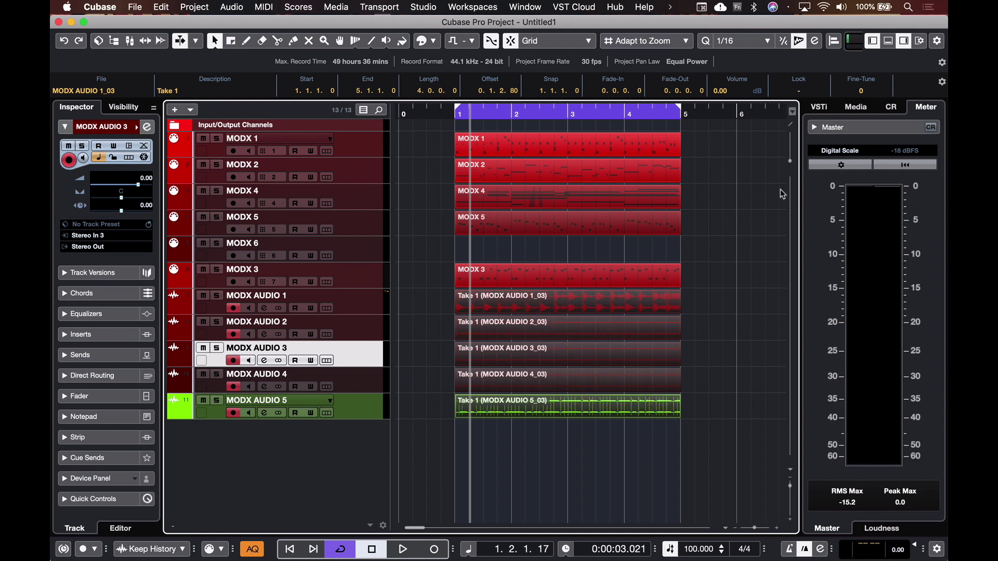
{"action": "left_click", "coordinate": [429, 332]}
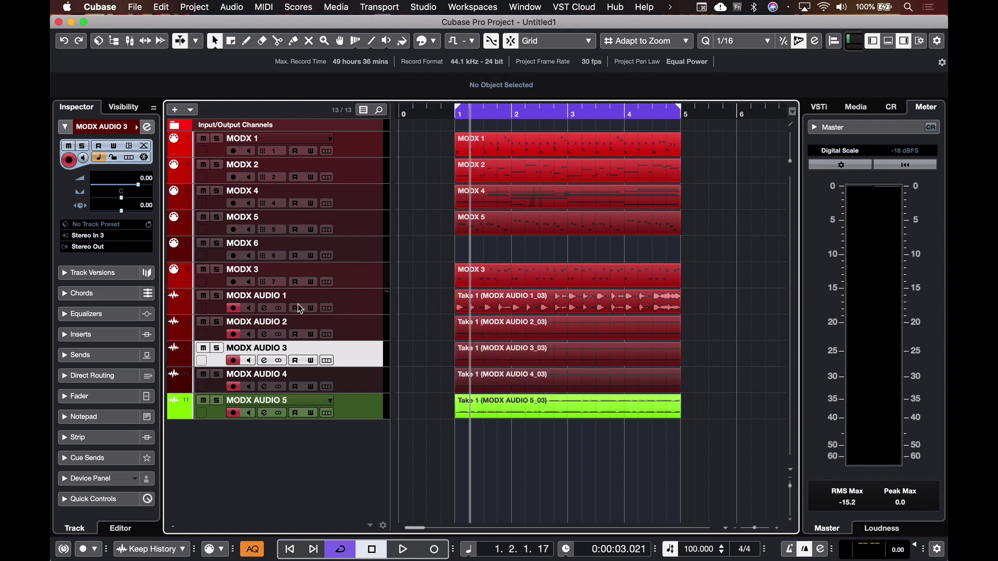
{"action": "left_click", "coordinate": [217, 295]}
{"action": "key", "text": "space"}
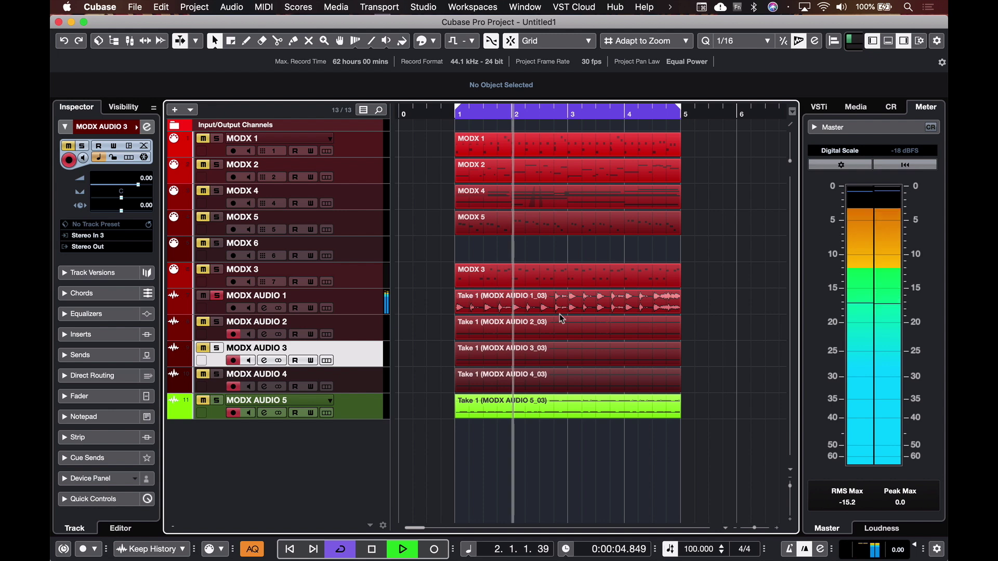
{"action": "key", "text": "space"}
Lower the MODX AUDIO 1 take's volume to -1.26 dB and play it again
{"action": "left_click_drag", "start_coordinate": [568, 292], "coordinate": [567, 295]}
{"action": "key", "text": "space"}
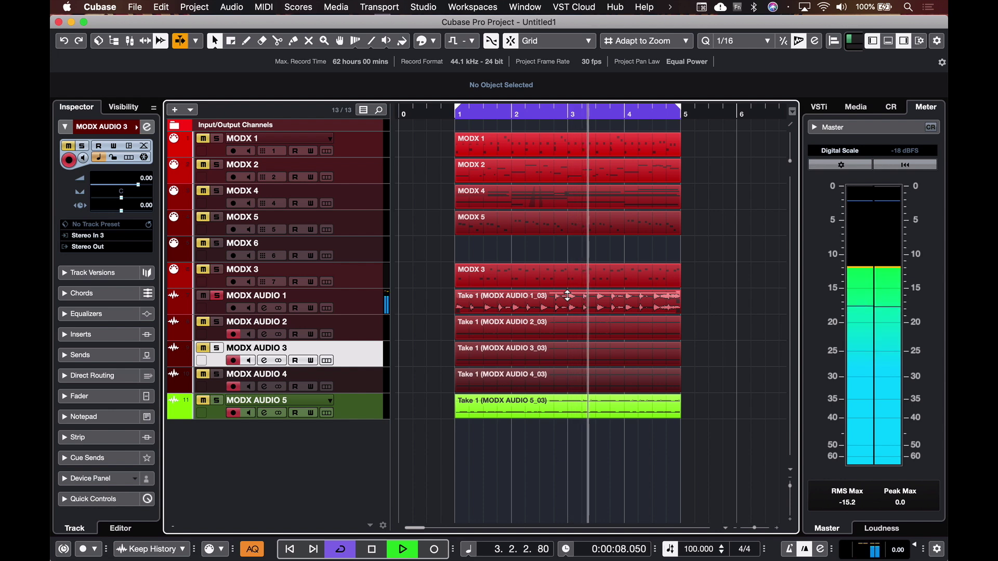
{"action": "left_click", "coordinate": [572, 304]}
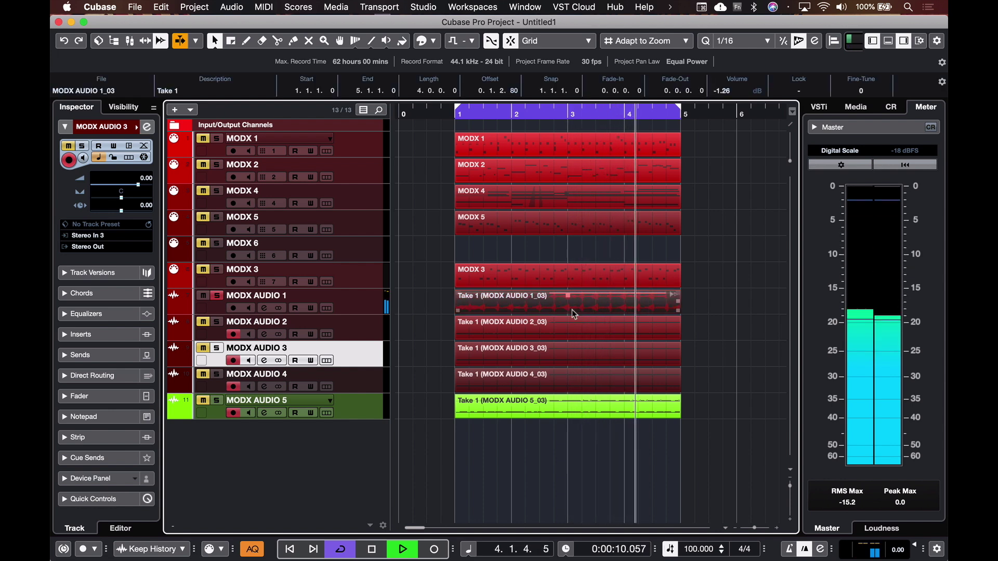